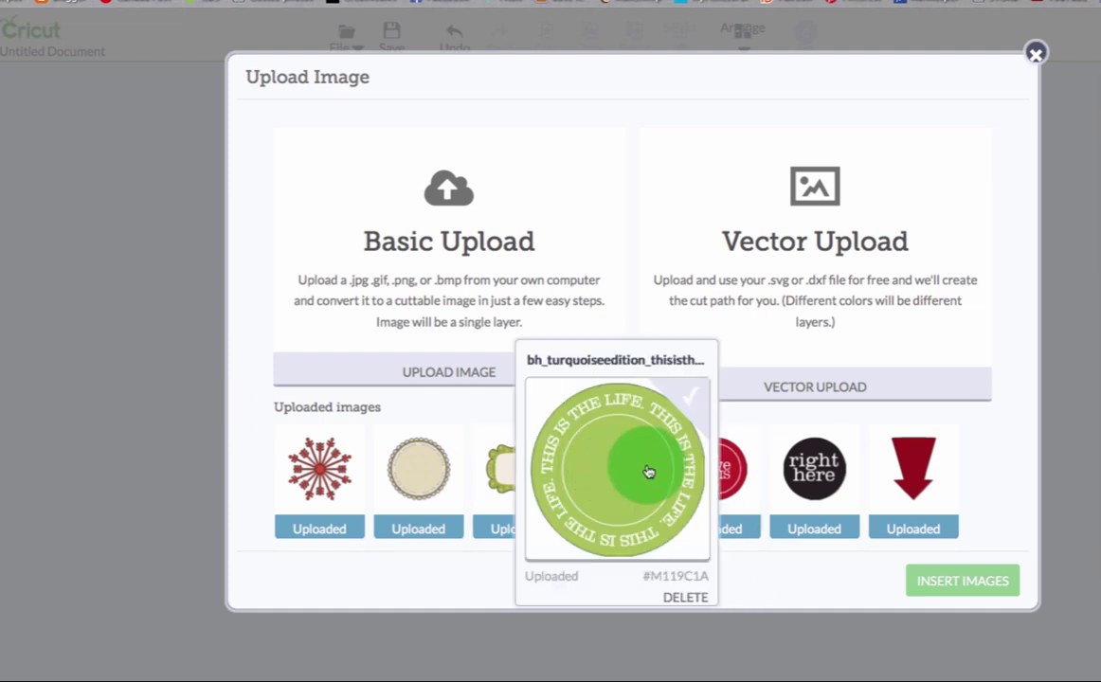
# - Start a basic image upload and open the computer's file browser to pick a picture
pyautogui.moveTo(730, 471)
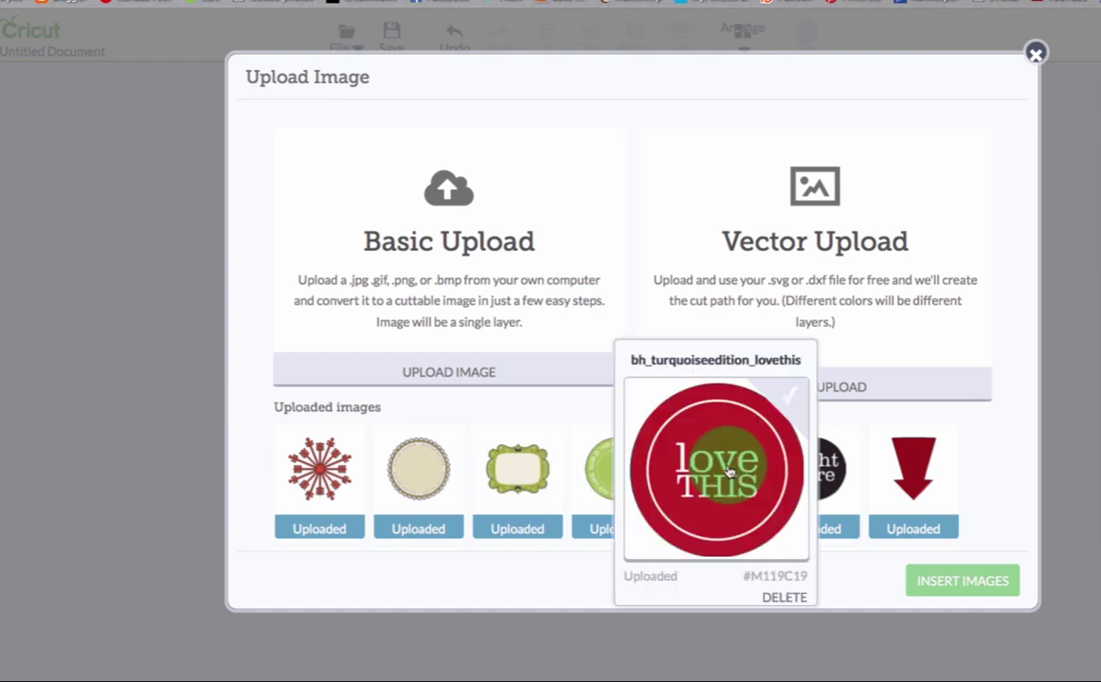
pyautogui.moveTo(831, 472)
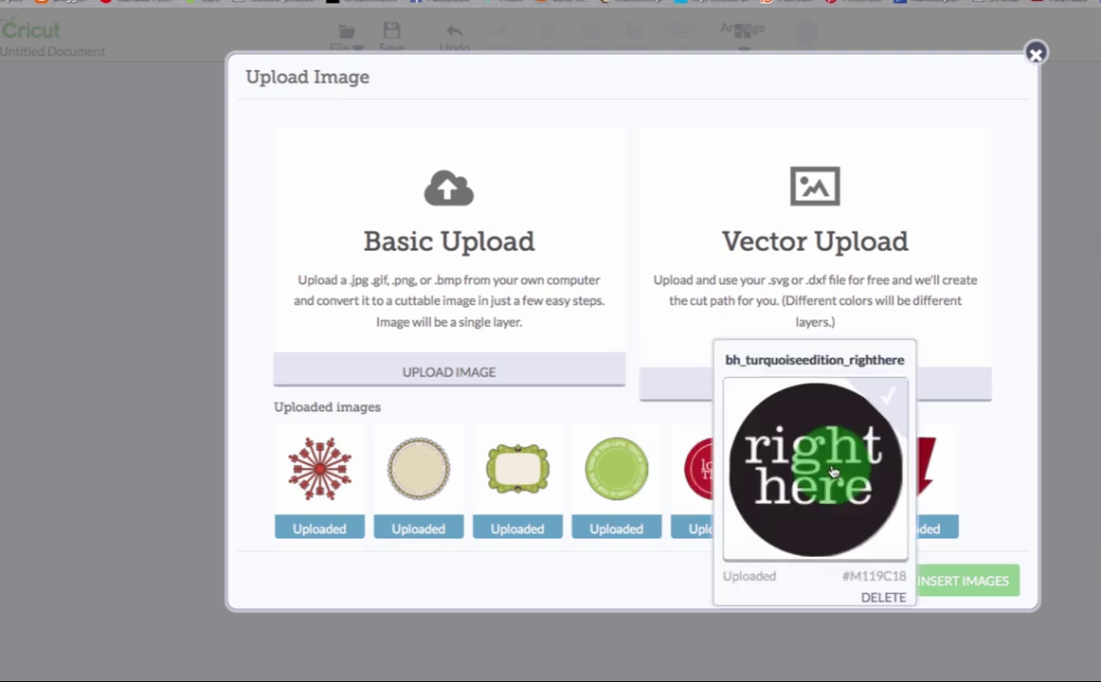
pyautogui.moveTo(927, 466)
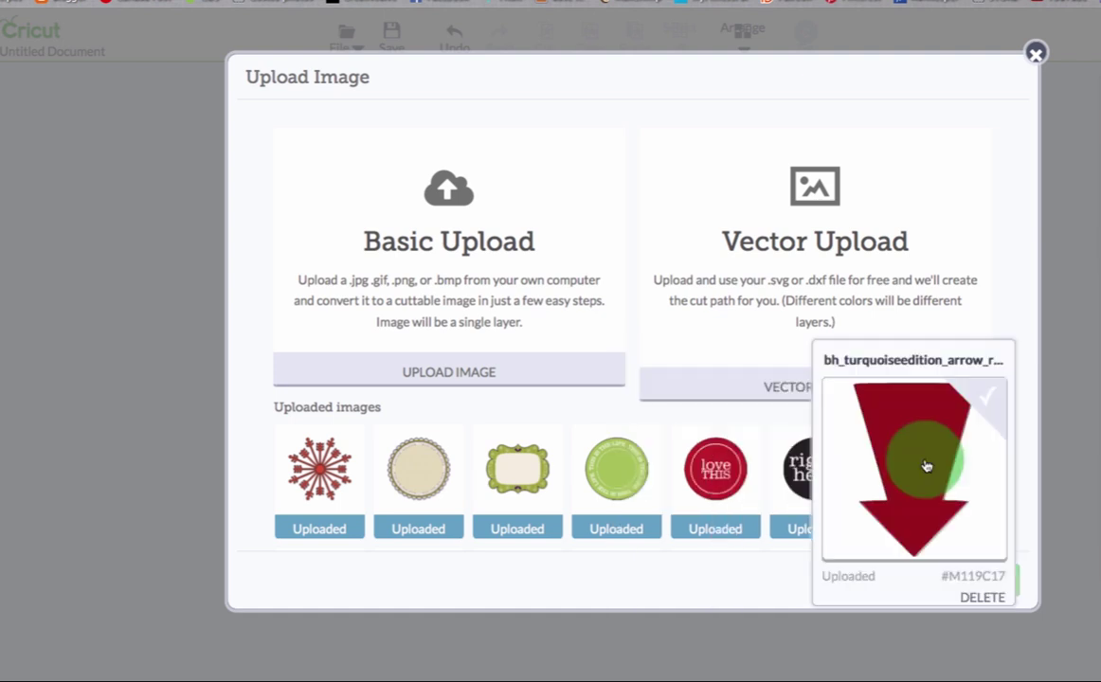
pyautogui.moveTo(454, 472)
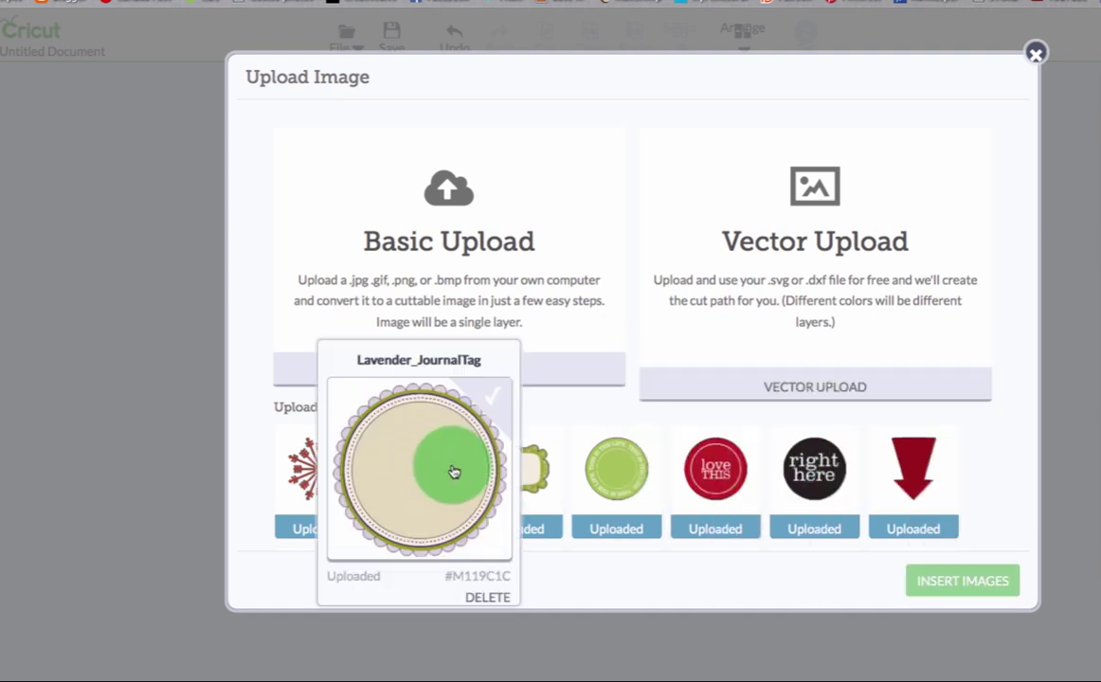
pyautogui.moveTo(541, 475)
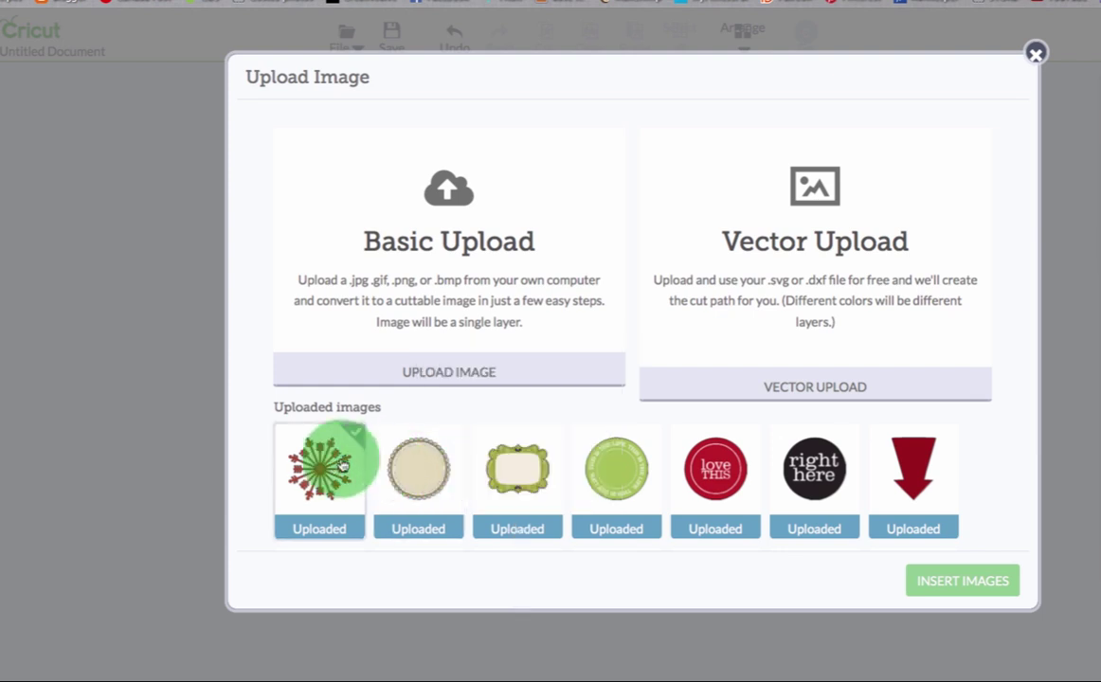
pyautogui.moveTo(325, 473)
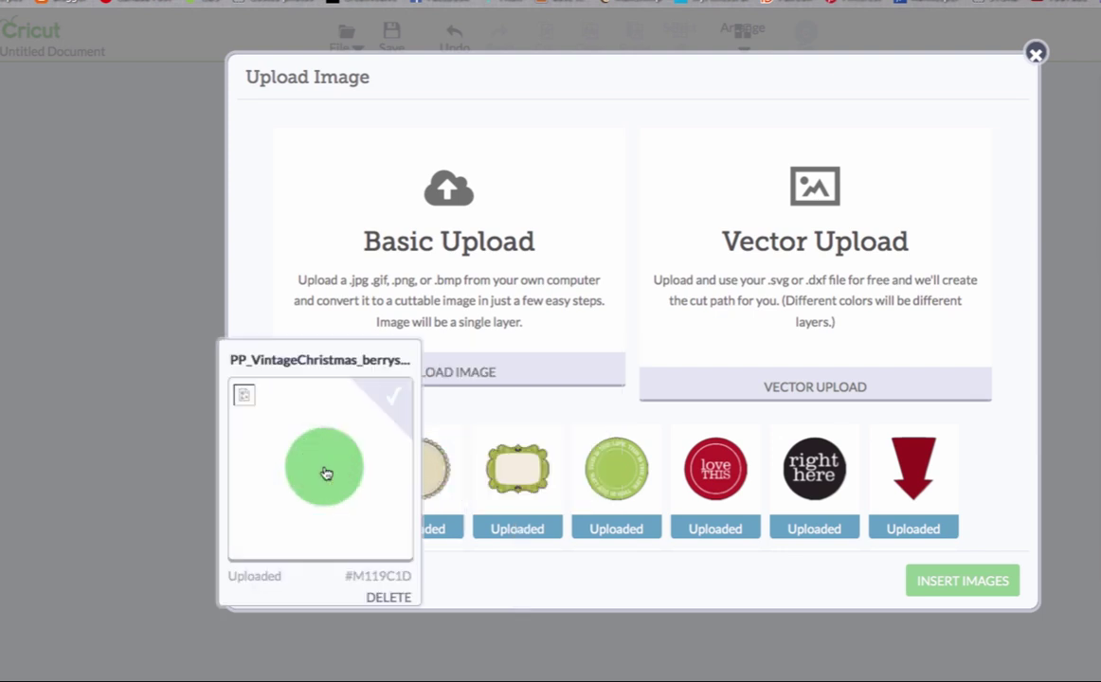
pyautogui.click(432, 233)
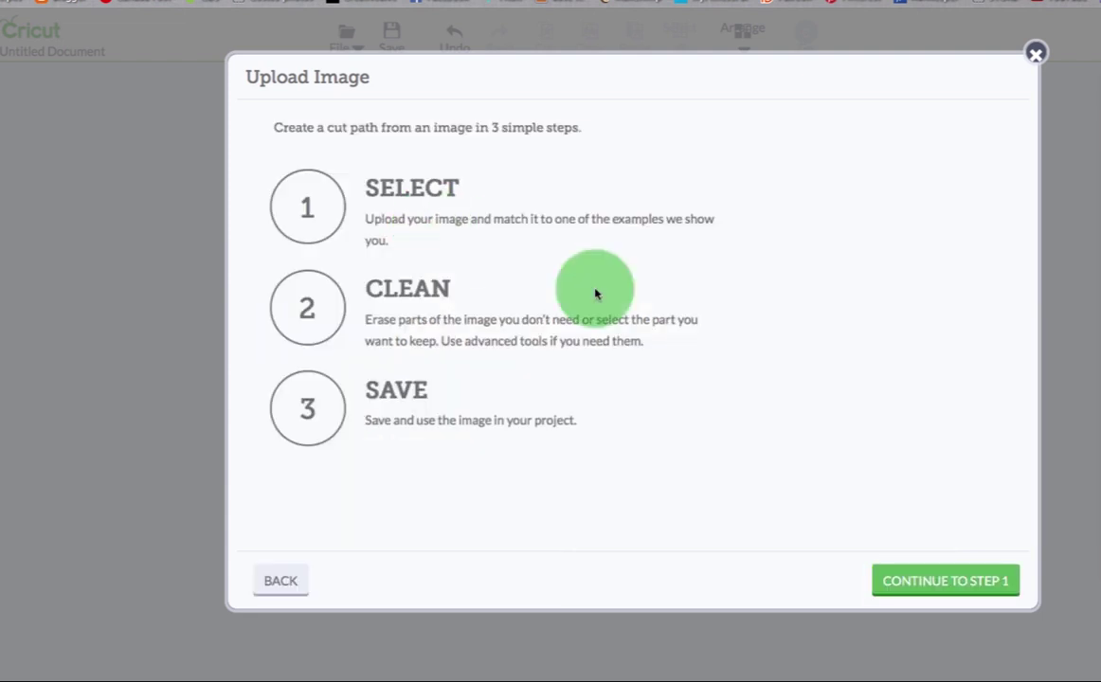
pyautogui.click(942, 581)
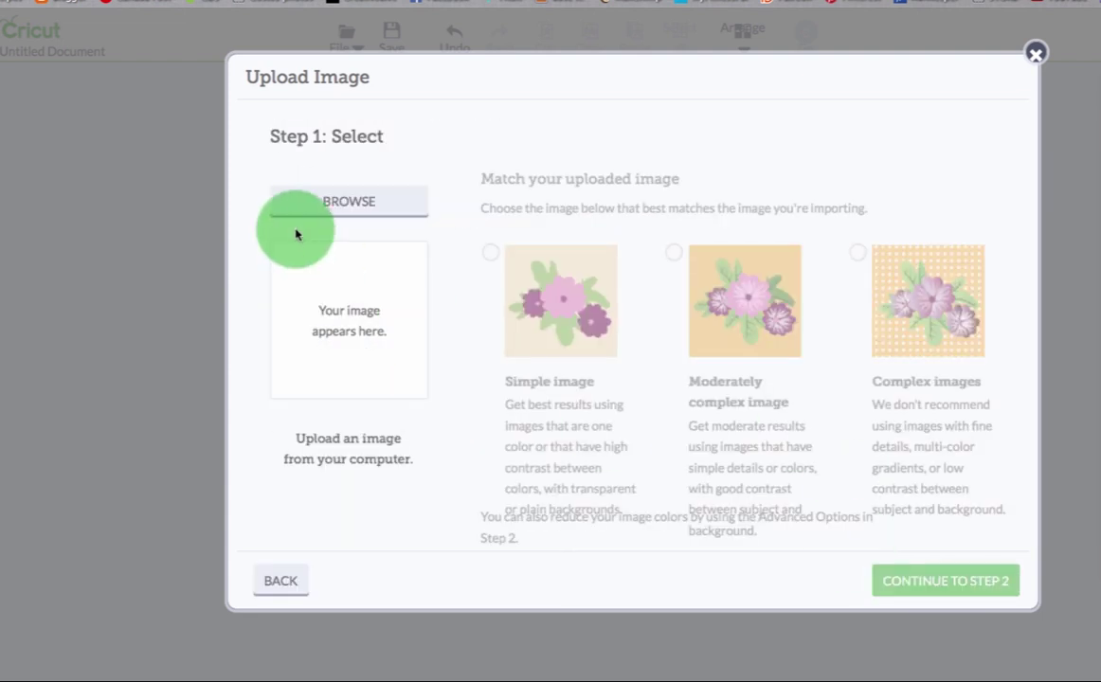
pyautogui.click(307, 205)
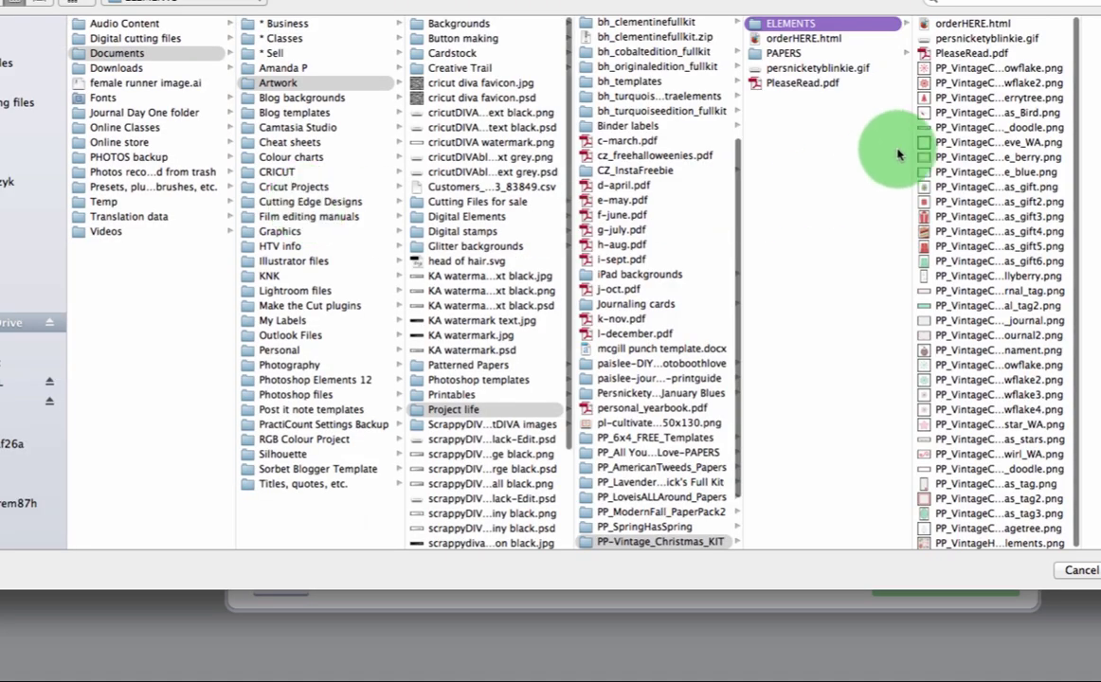
# - Step through the ELEMENTS files from the snowflakes down to the gift3 PNG
pyautogui.click(962, 84)
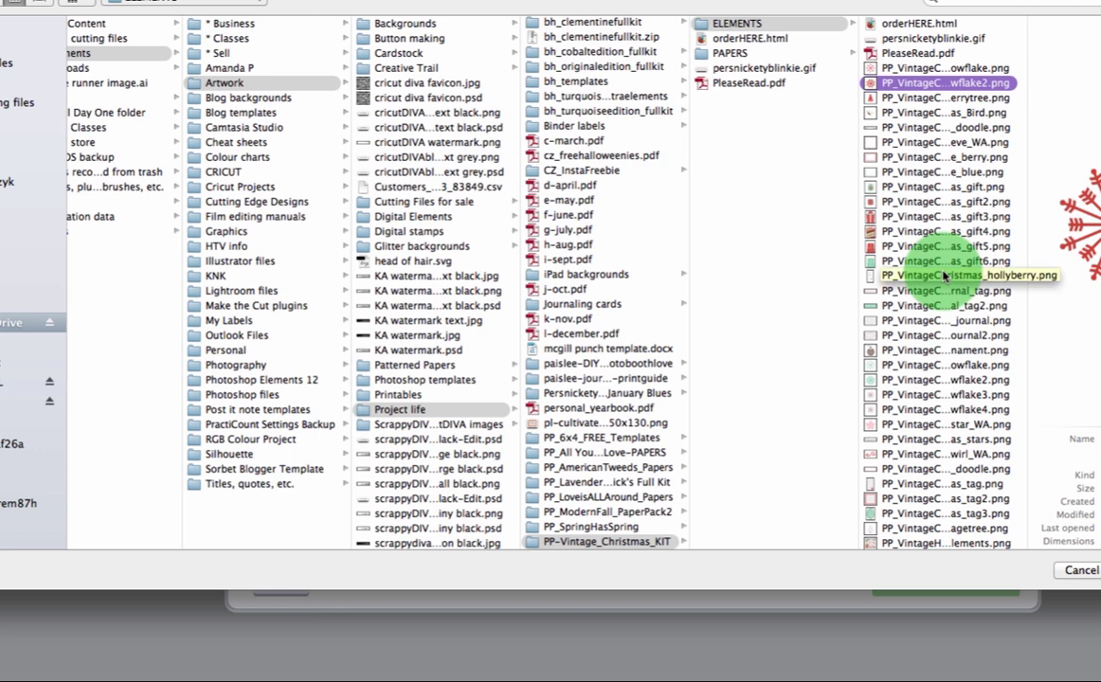
pyautogui.press('Up')
pyautogui.press('Down')
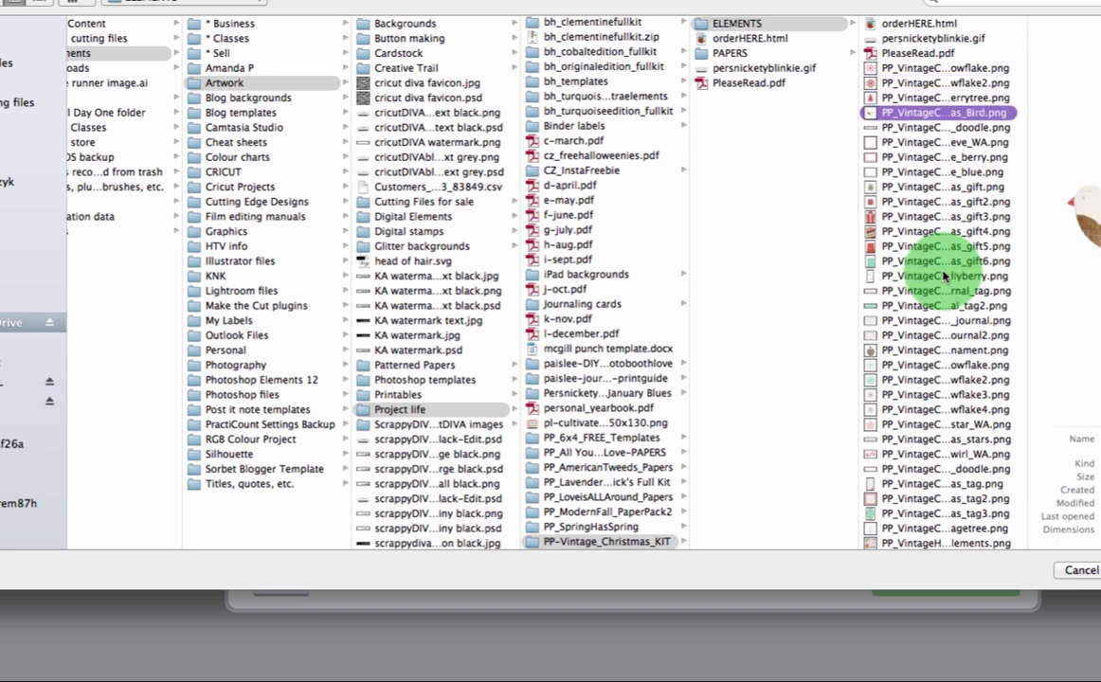
pyautogui.press('Down')
pyautogui.press('Down')
pyautogui.press('Down')
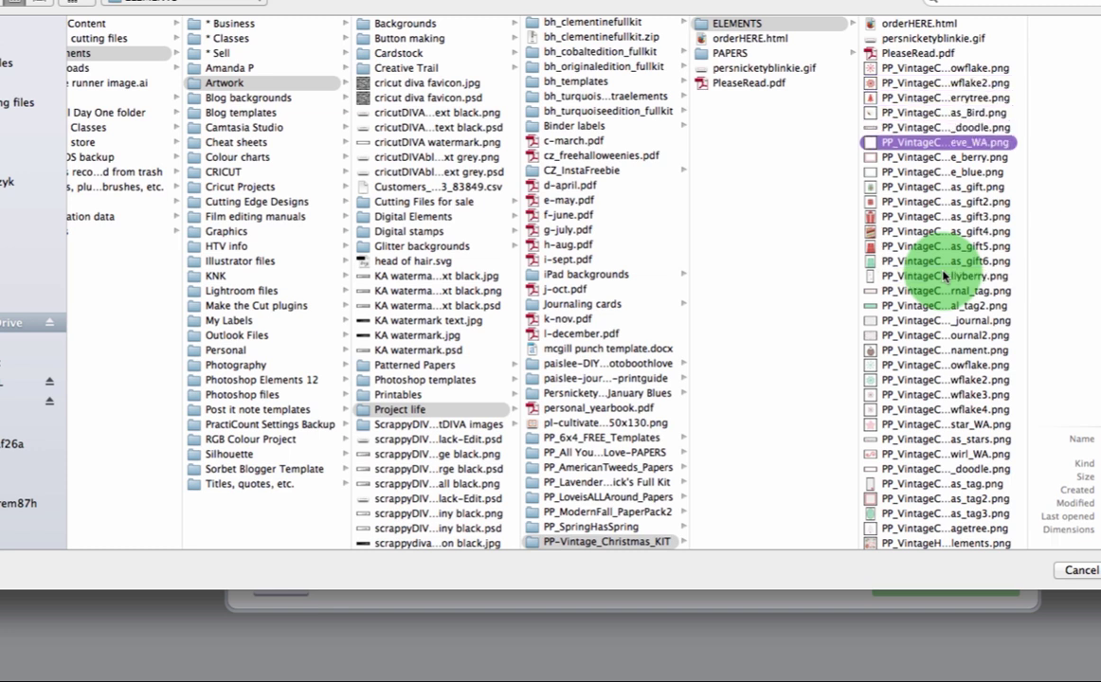
pyautogui.press('Down')
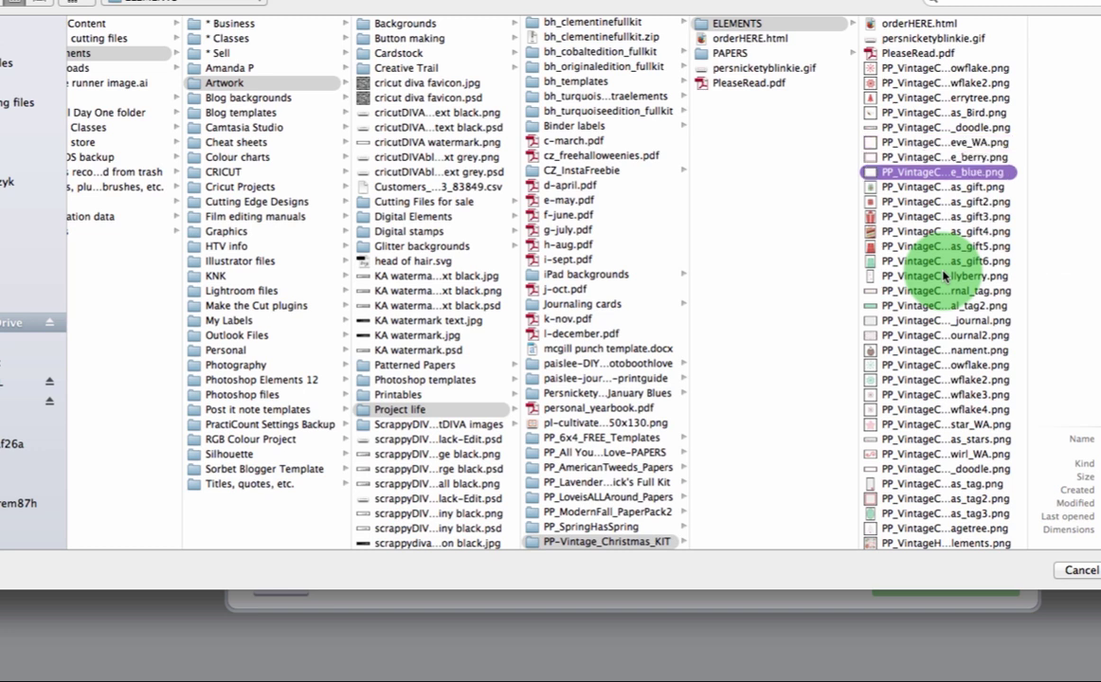
pyautogui.press('Down')
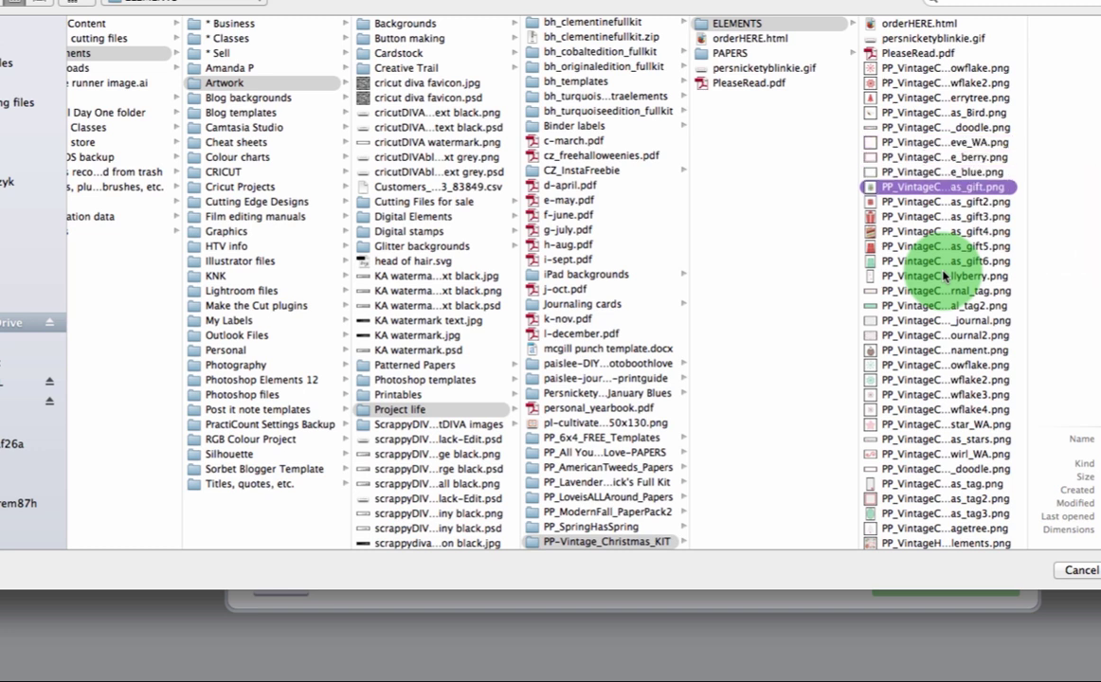
pyautogui.press('Down')
pyautogui.press('Down')
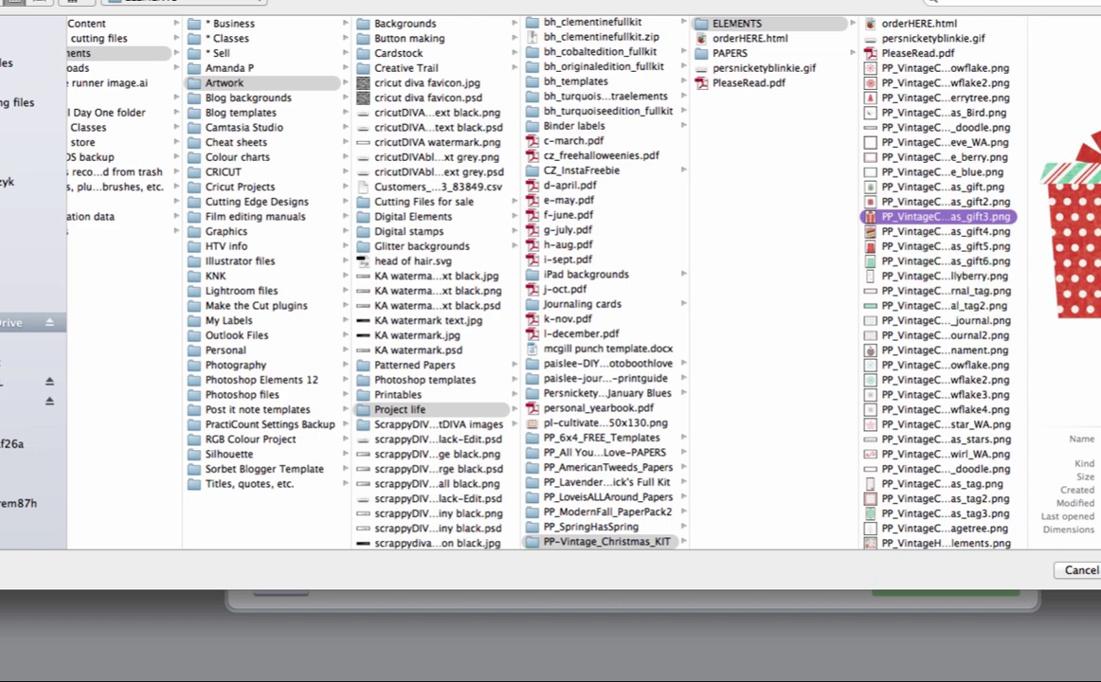
# - Open the gift3 PNG as a Simple image and move on to the cleanup step
pyautogui.click(1095, 571)
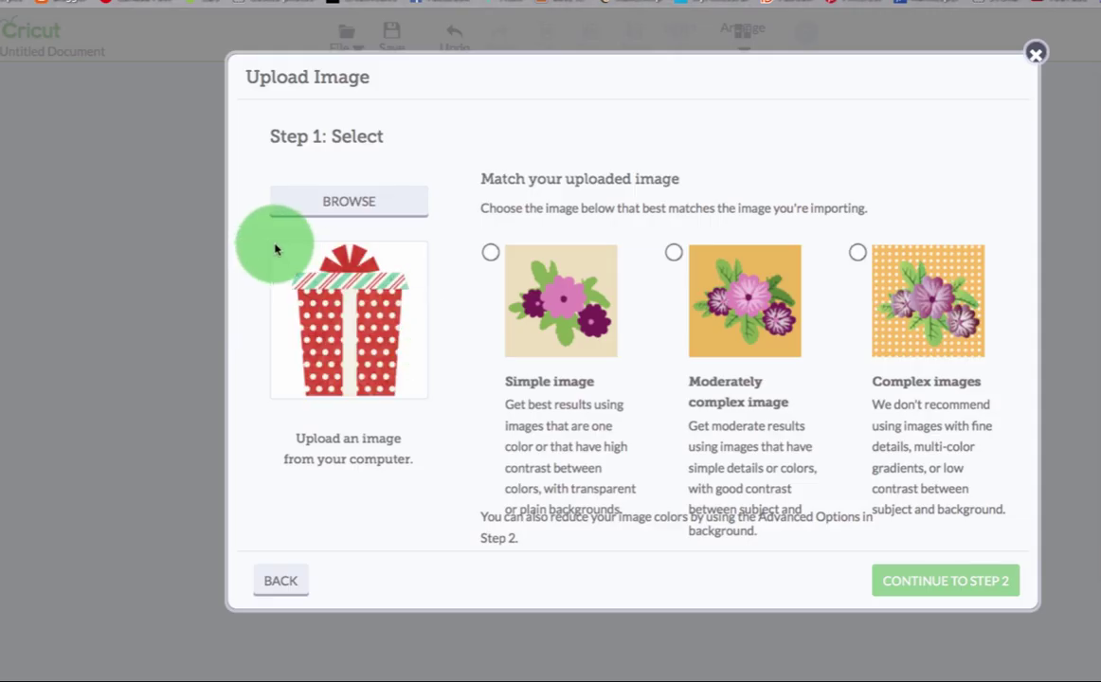
pyautogui.click(491, 257)
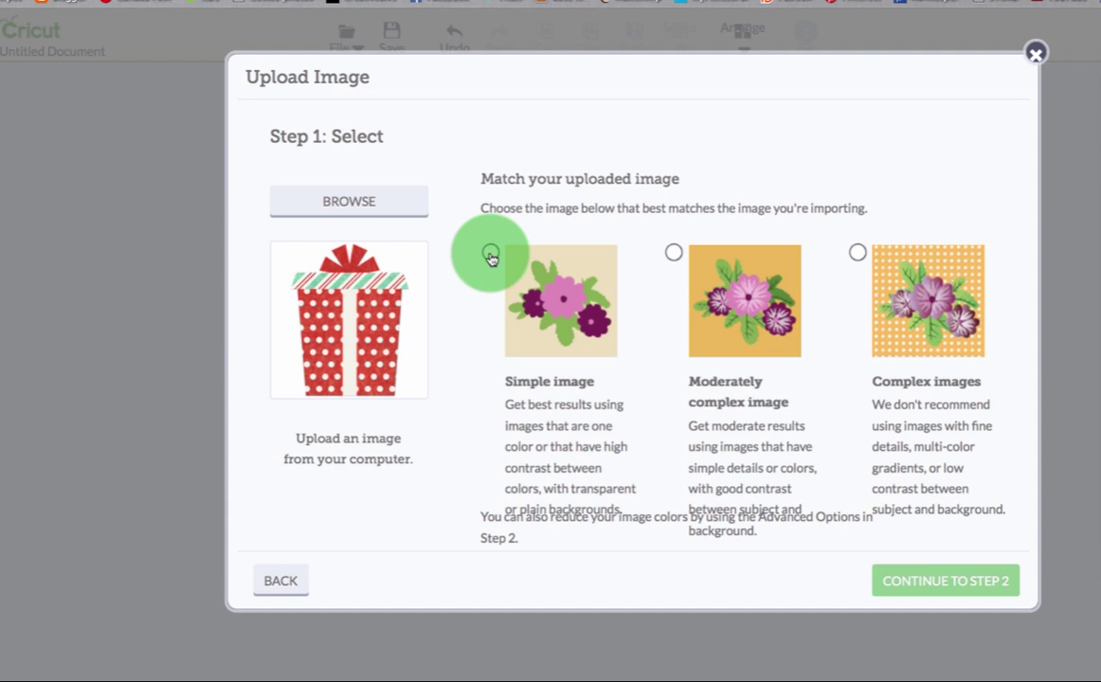
pyautogui.click(921, 582)
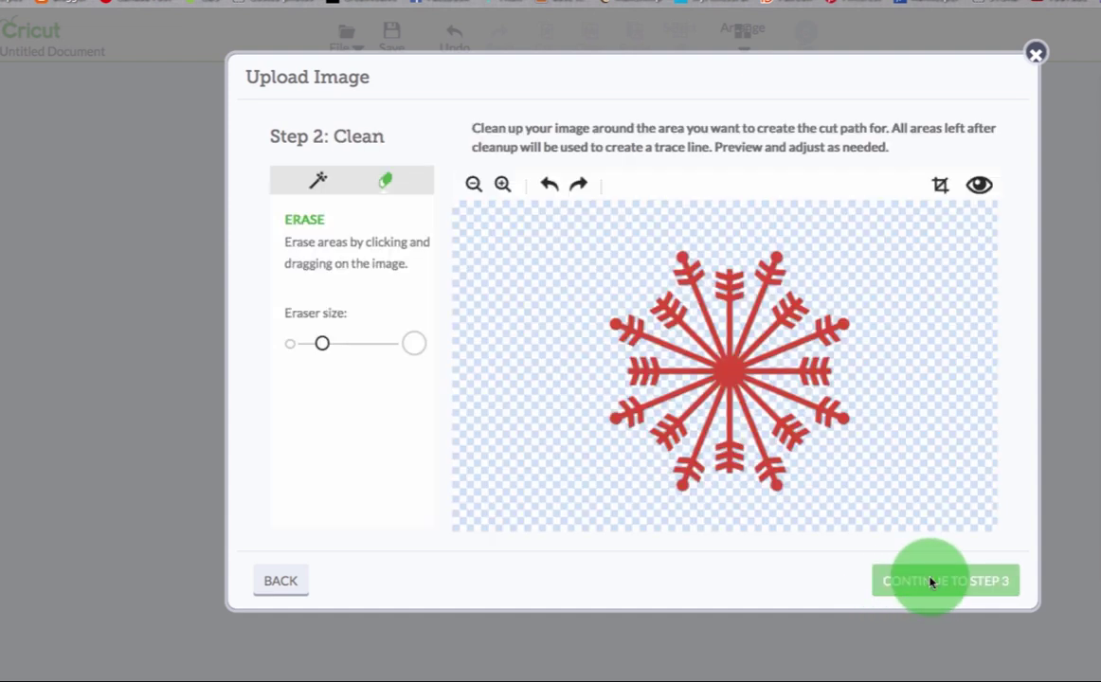
# - Toggle the cut-outline preview on and off to check the gift's cut path
pyautogui.moveTo(723, 422); pyautogui.dragTo(717, 474)
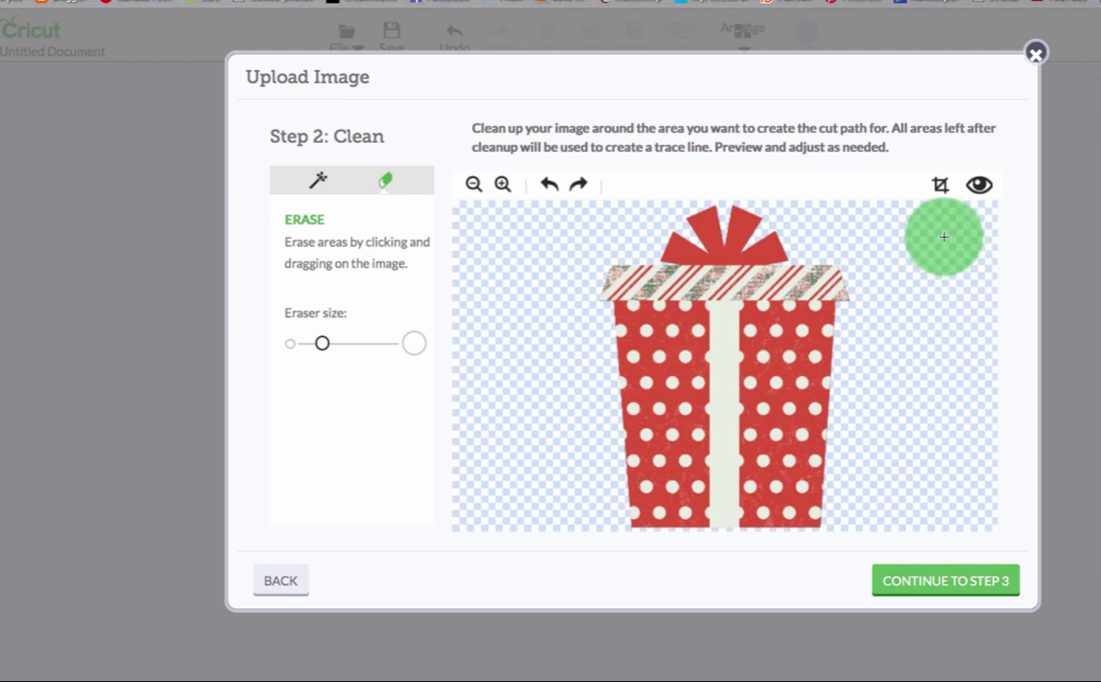
pyautogui.click(980, 187)
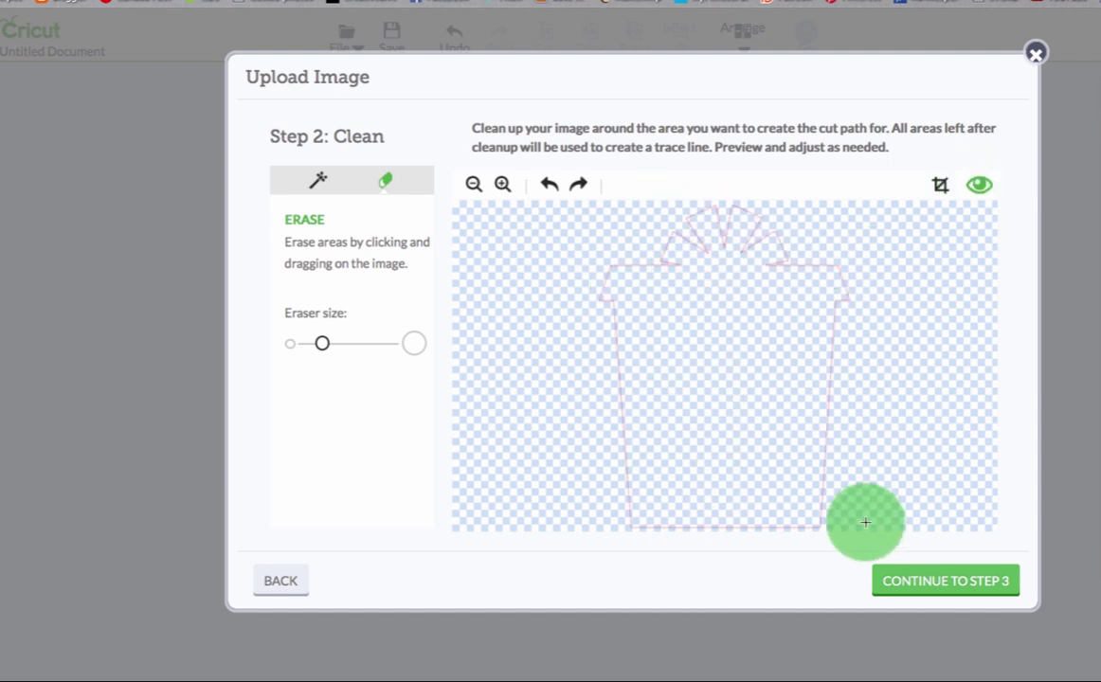
pyautogui.click(979, 186)
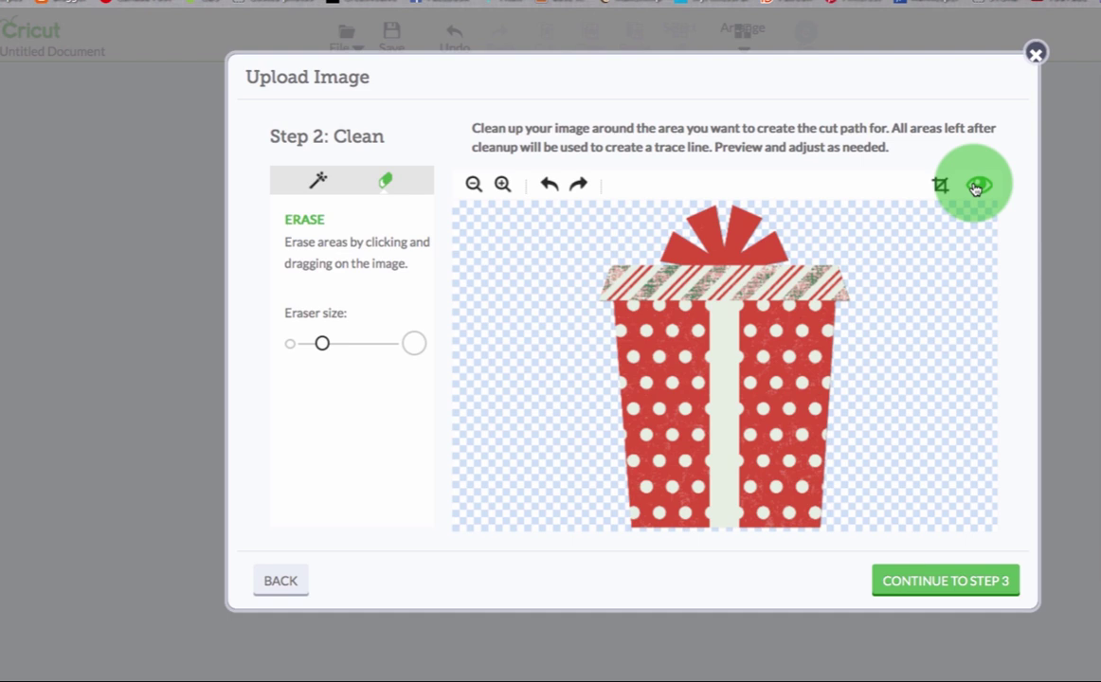
# - Save the gift as PP_VintageChristmas_gift3 with the original image preserved for printing
pyautogui.click(917, 588)
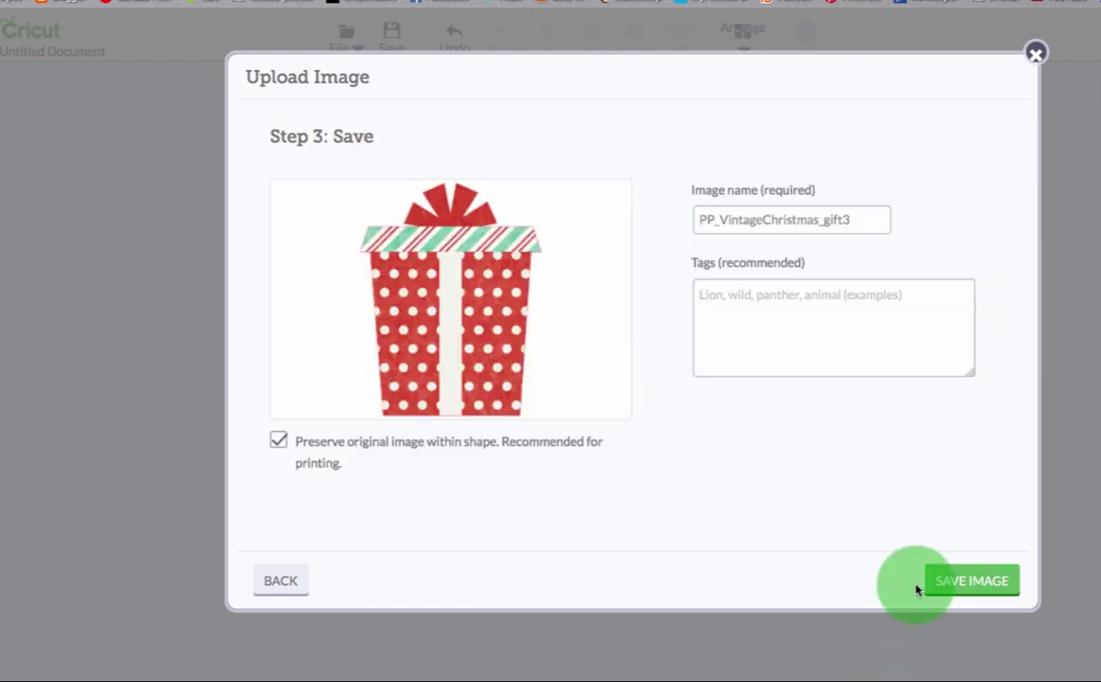
pyautogui.click(990, 583)
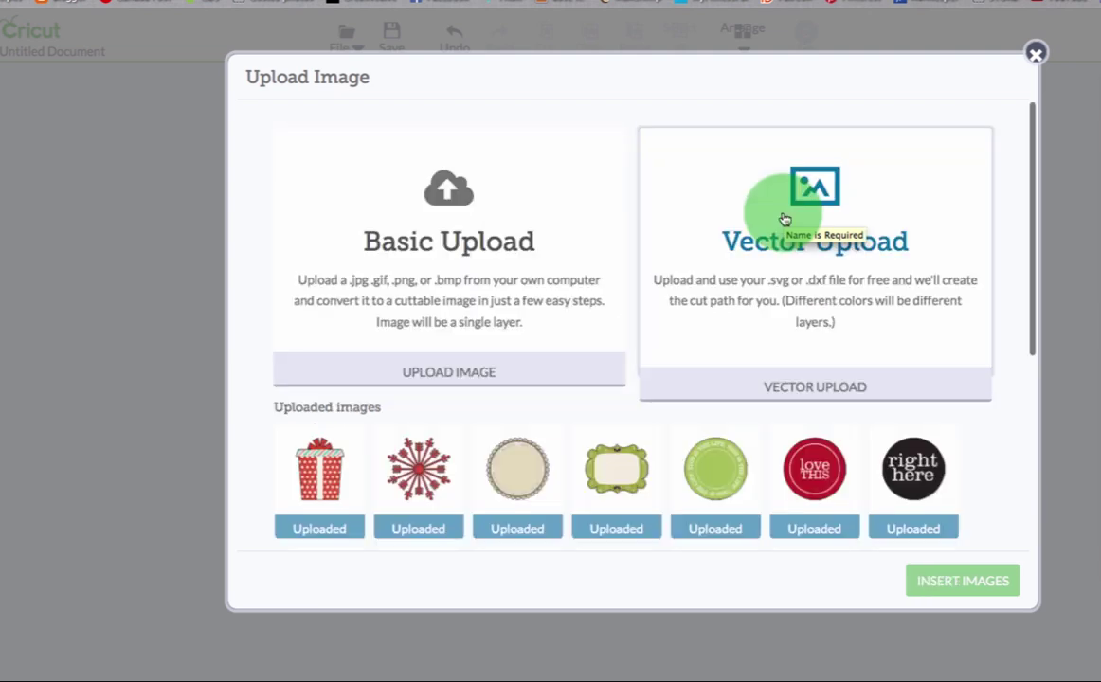
# - Start a new basic upload, browse past the gift5 and holly berry files, and open the ornament PNG
pyautogui.click(420, 237)
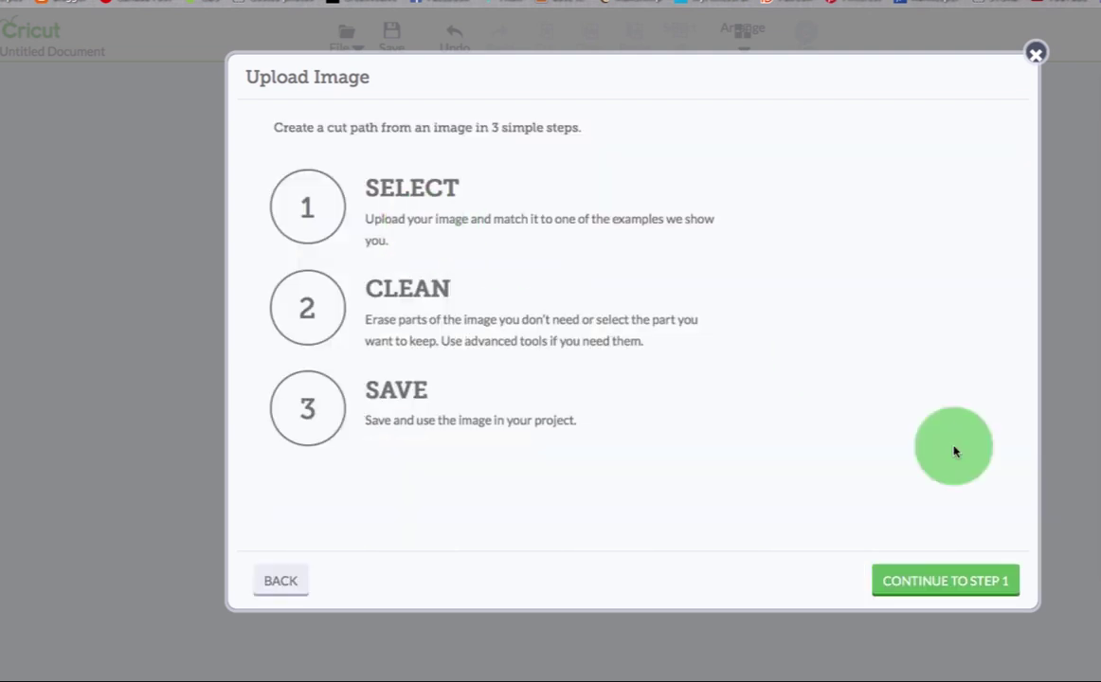
pyautogui.click(958, 586)
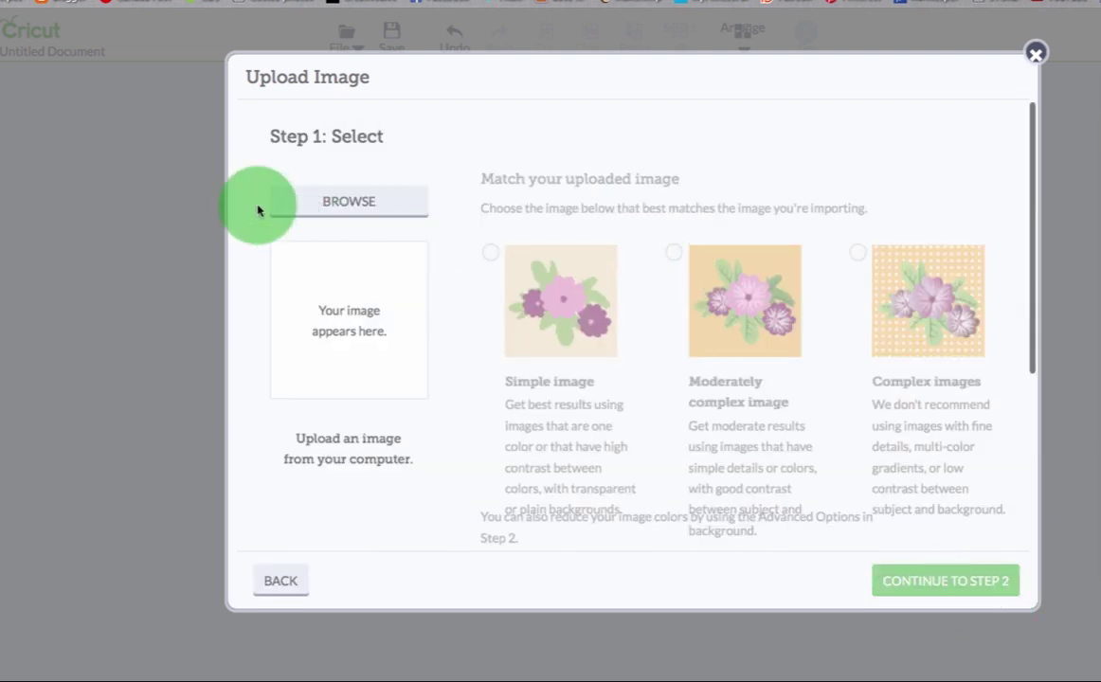
pyautogui.click(300, 202)
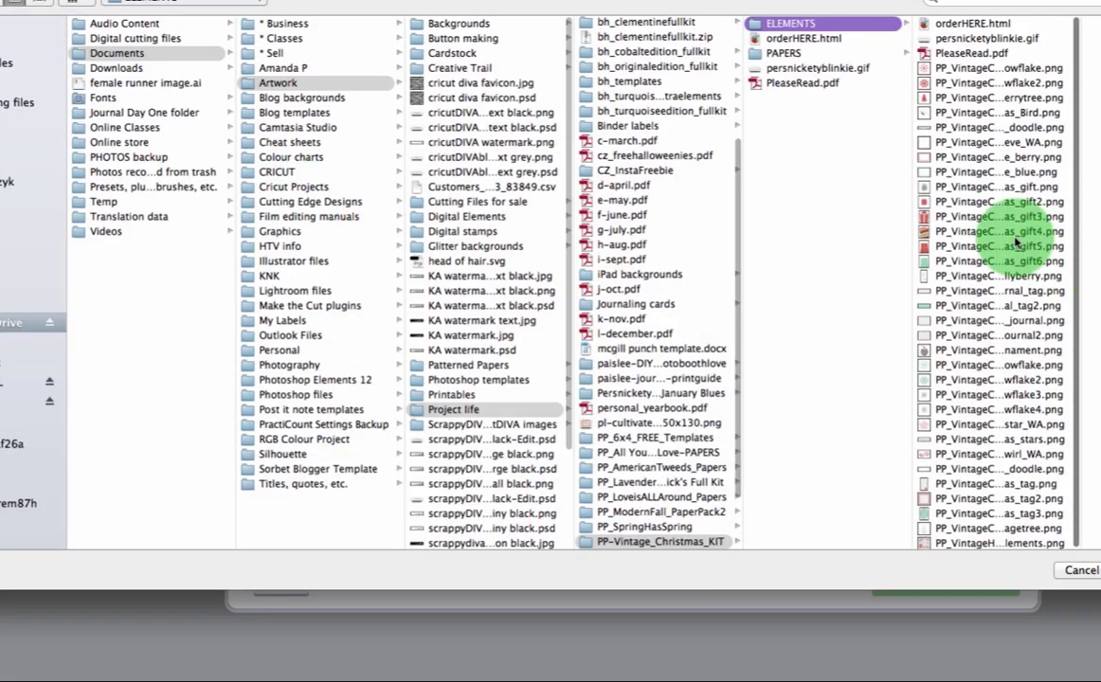
pyautogui.click(985, 246)
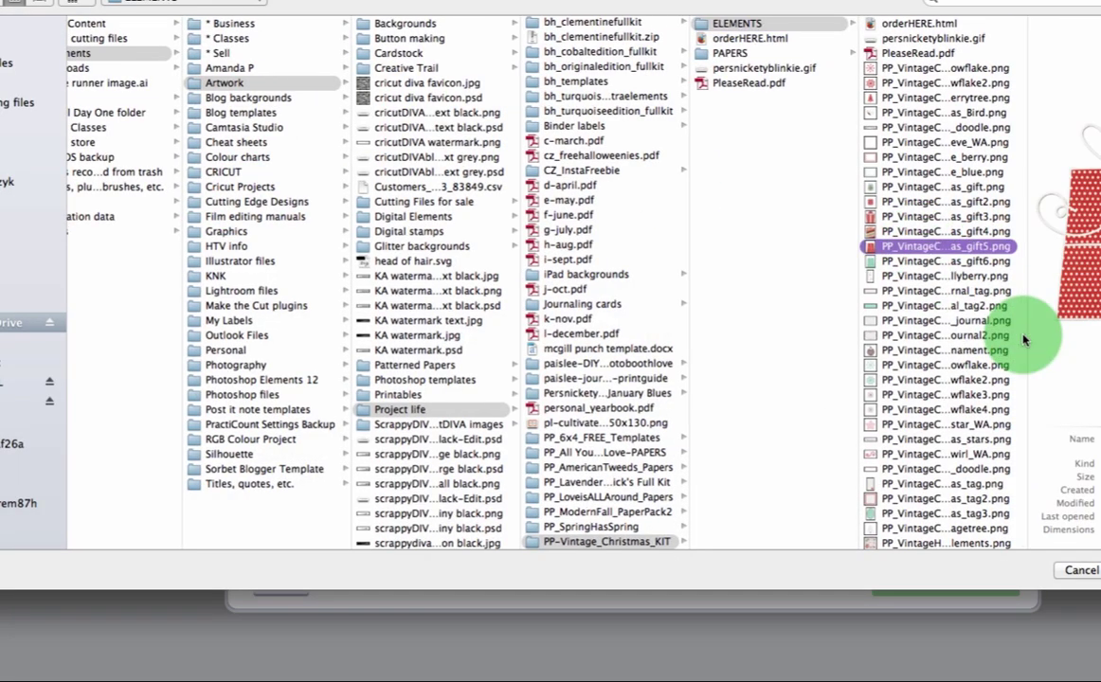
pyautogui.press('Down')
pyautogui.press('Down')
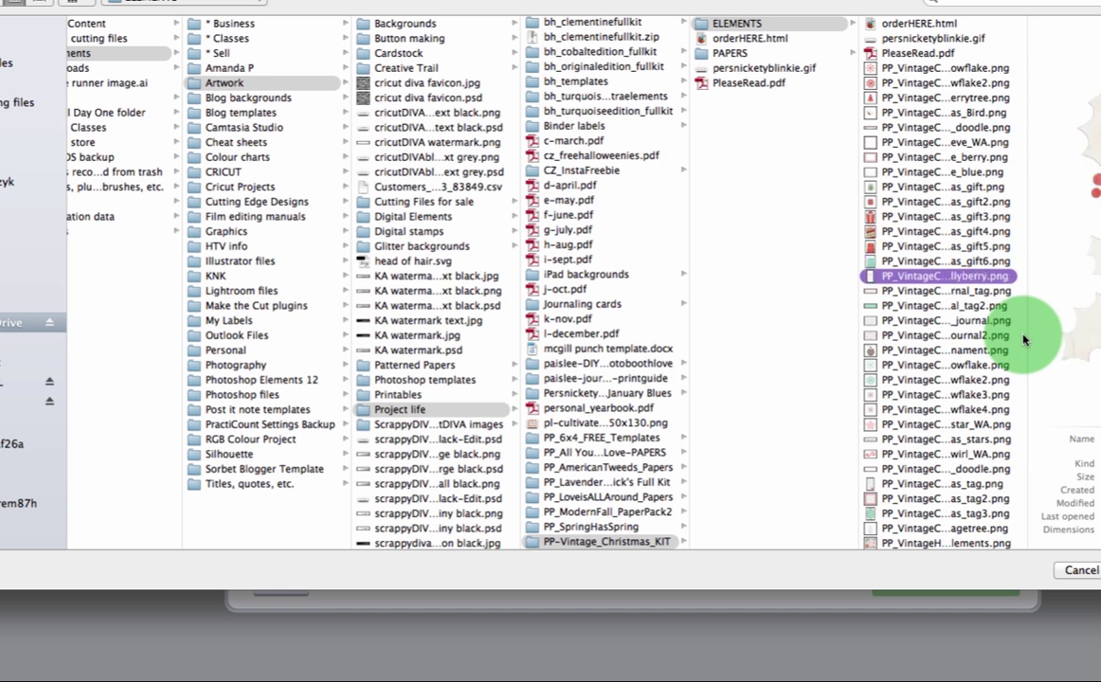
pyautogui.press('Down')
pyautogui.press('Down')
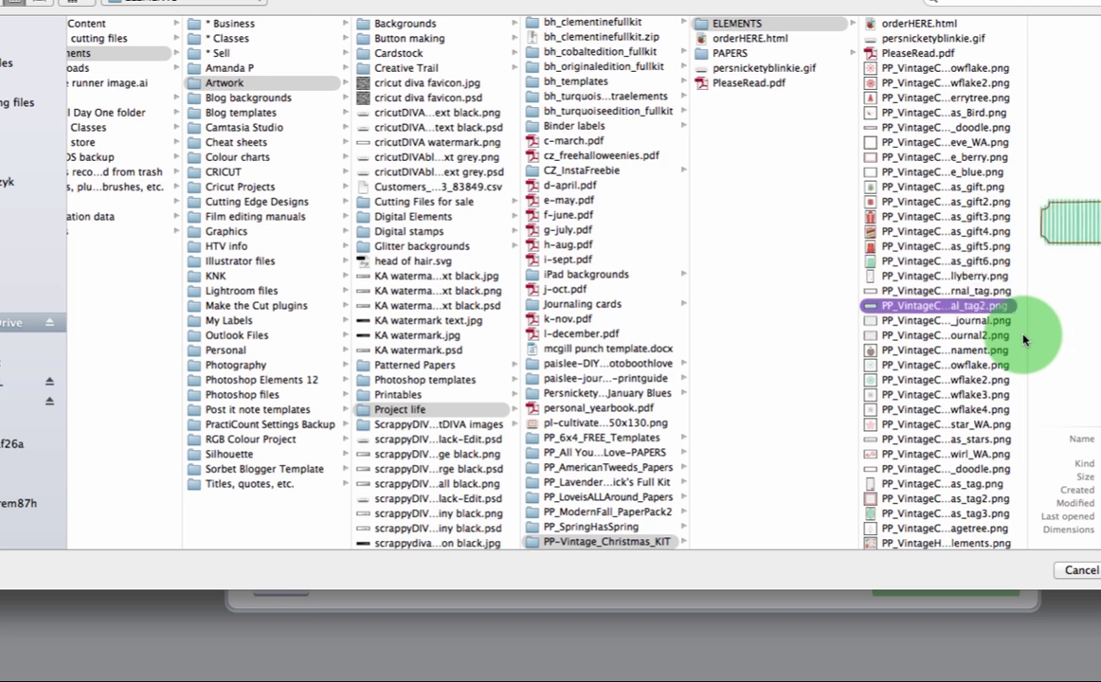
pyautogui.press('Down')
pyautogui.press('Down')
pyautogui.press('Down')
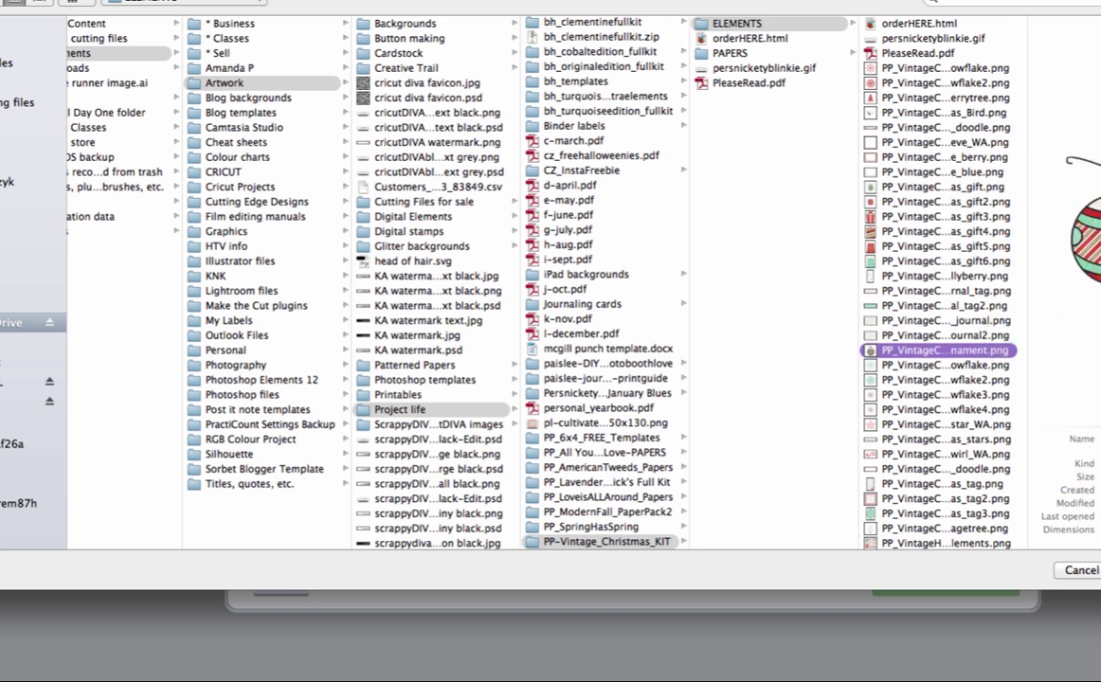
pyautogui.click(1090, 571)
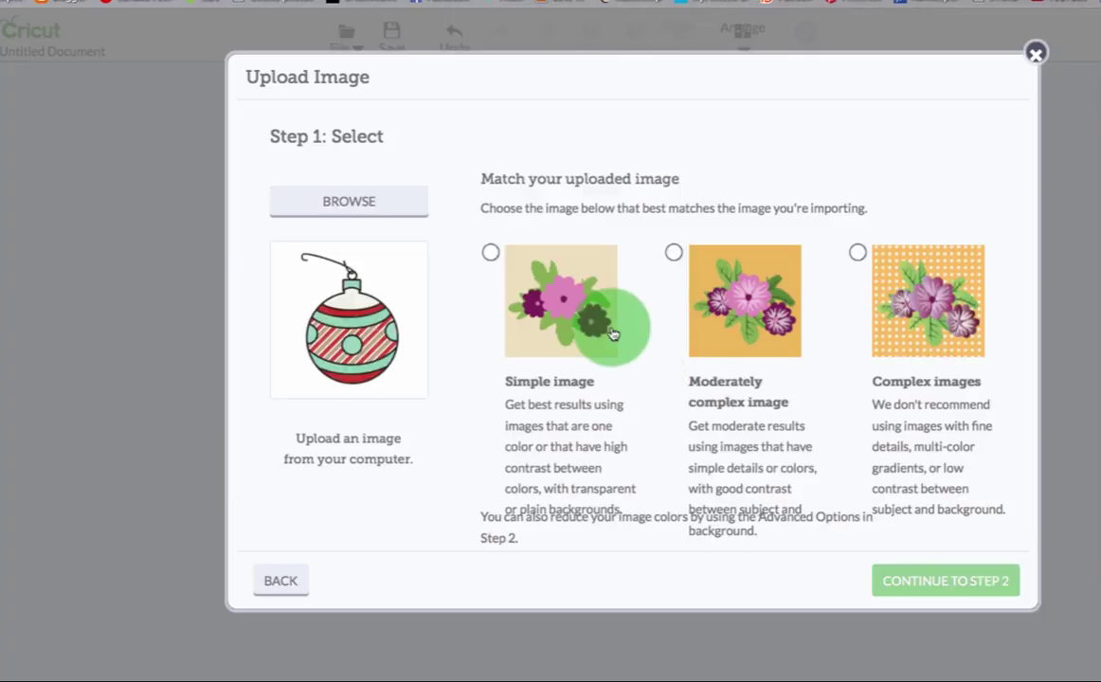
# - Classify the ornament as a Simple image, reach cleanup, and toggle its cut-outline preview on and off
pyautogui.click(490, 252)
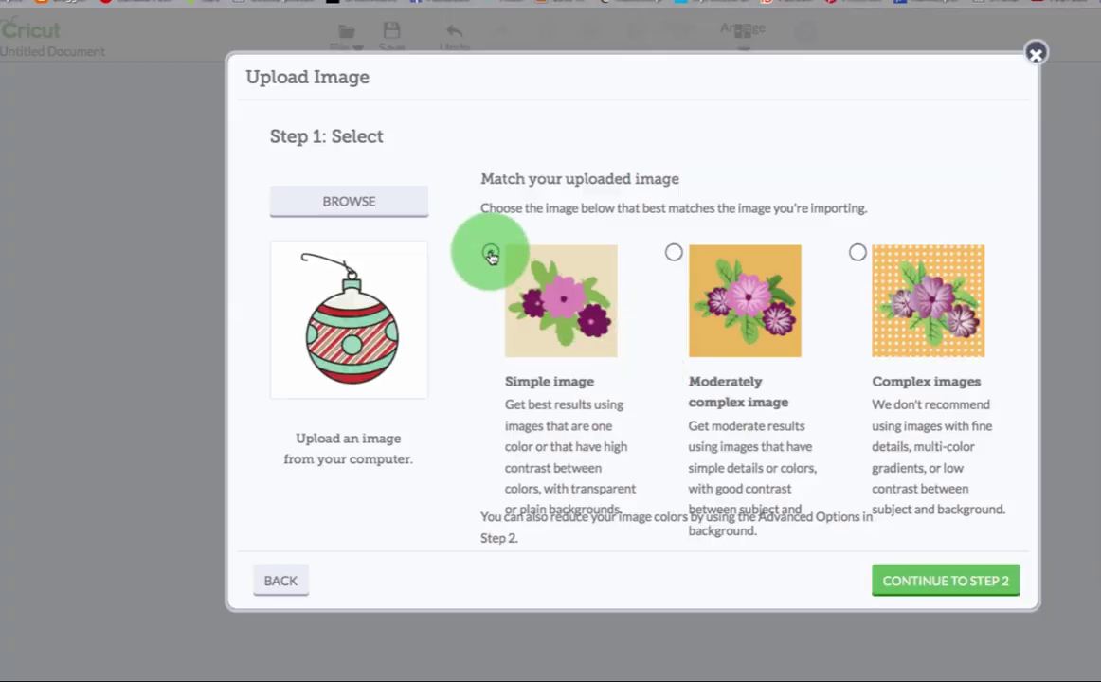
pyautogui.click(933, 578)
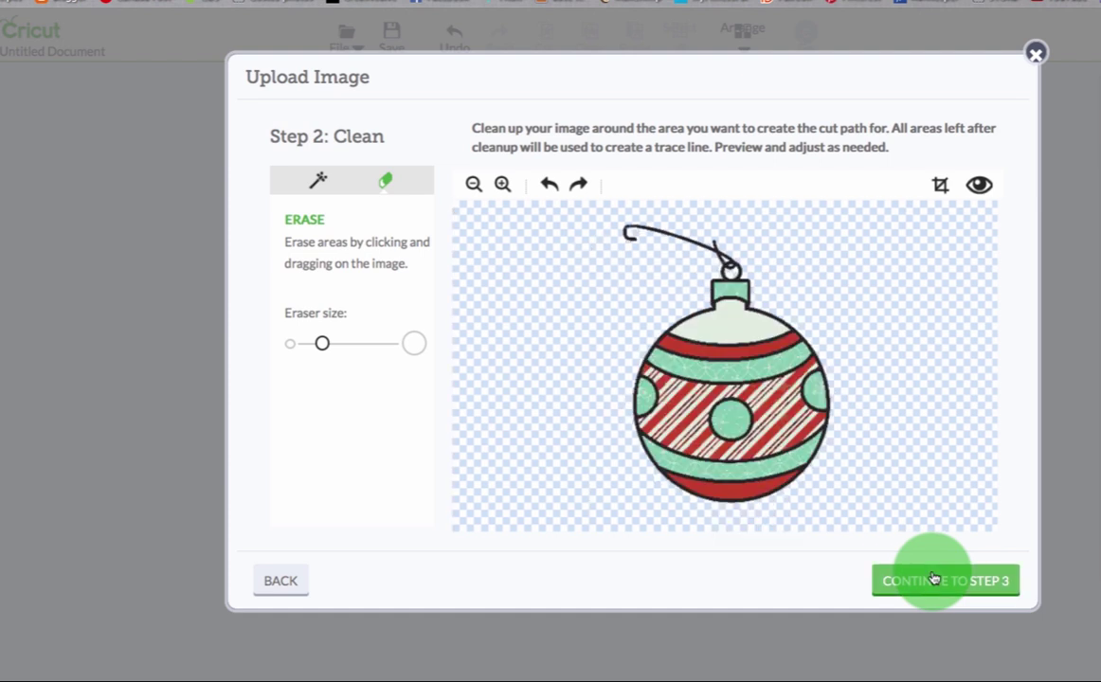
pyautogui.click(865, 394)
pyautogui.click(710, 208)
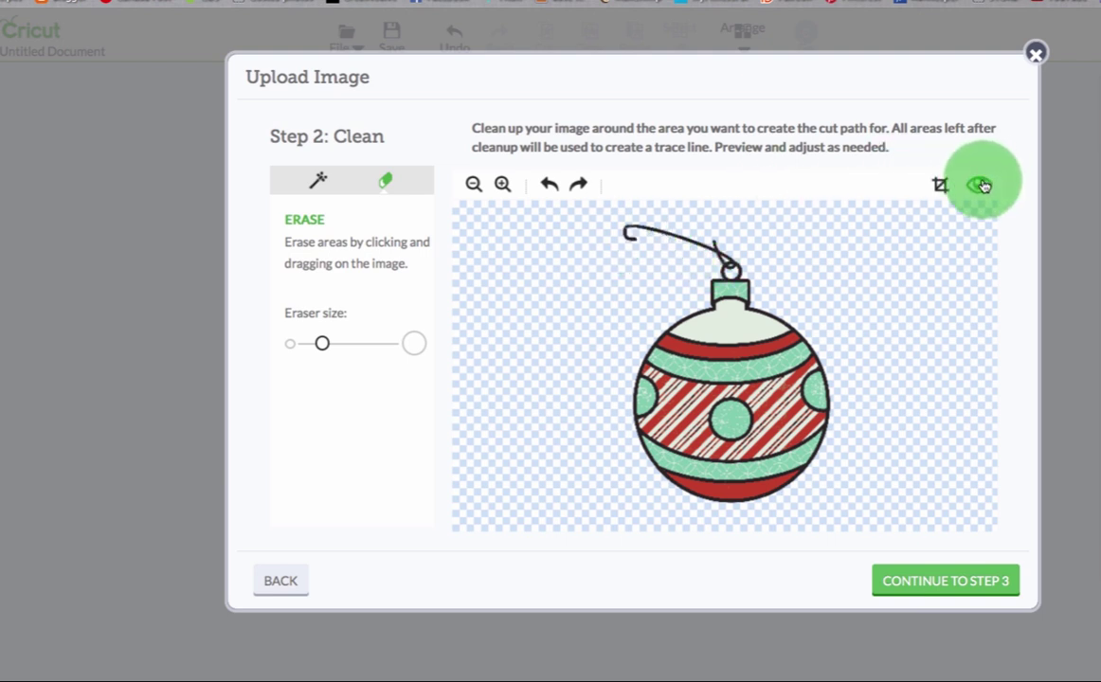
pyautogui.click(981, 184)
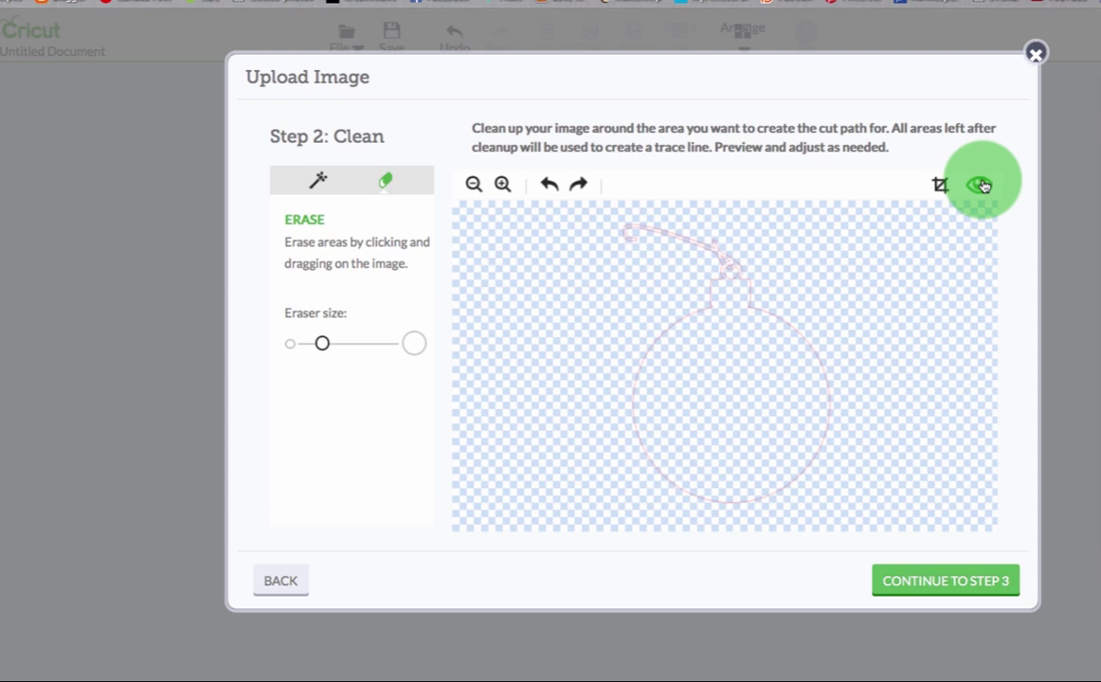
pyautogui.click(982, 184)
# - Save the ornament as a printable image with the original preserved, then begin a new upload
pyautogui.click(927, 588)
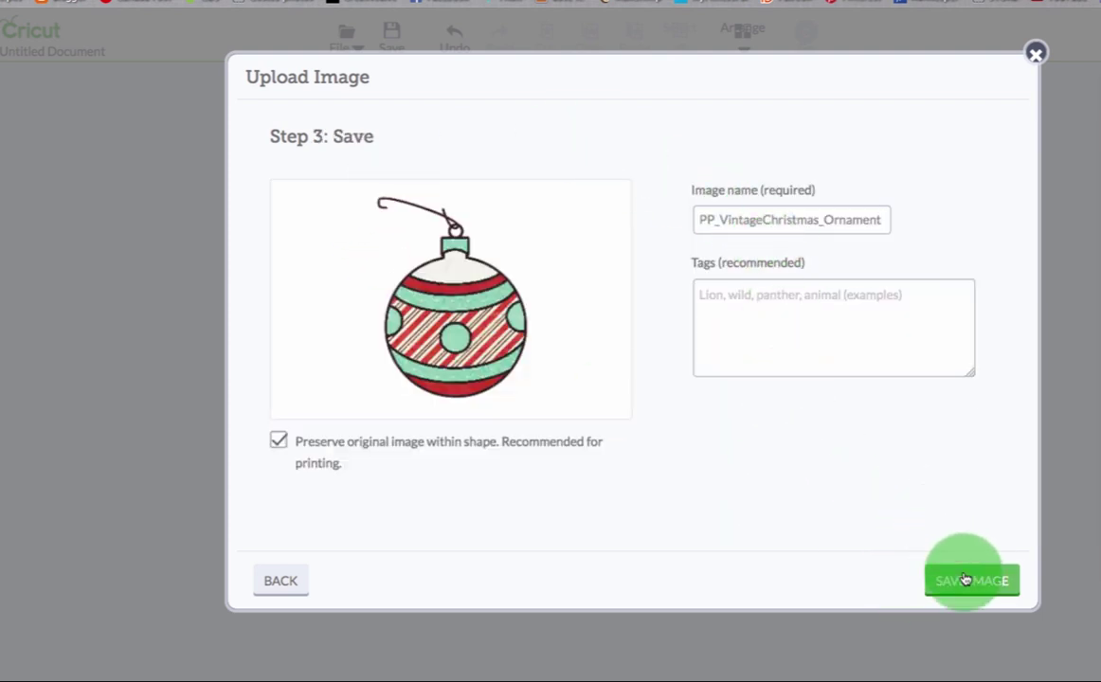
pyautogui.click(965, 580)
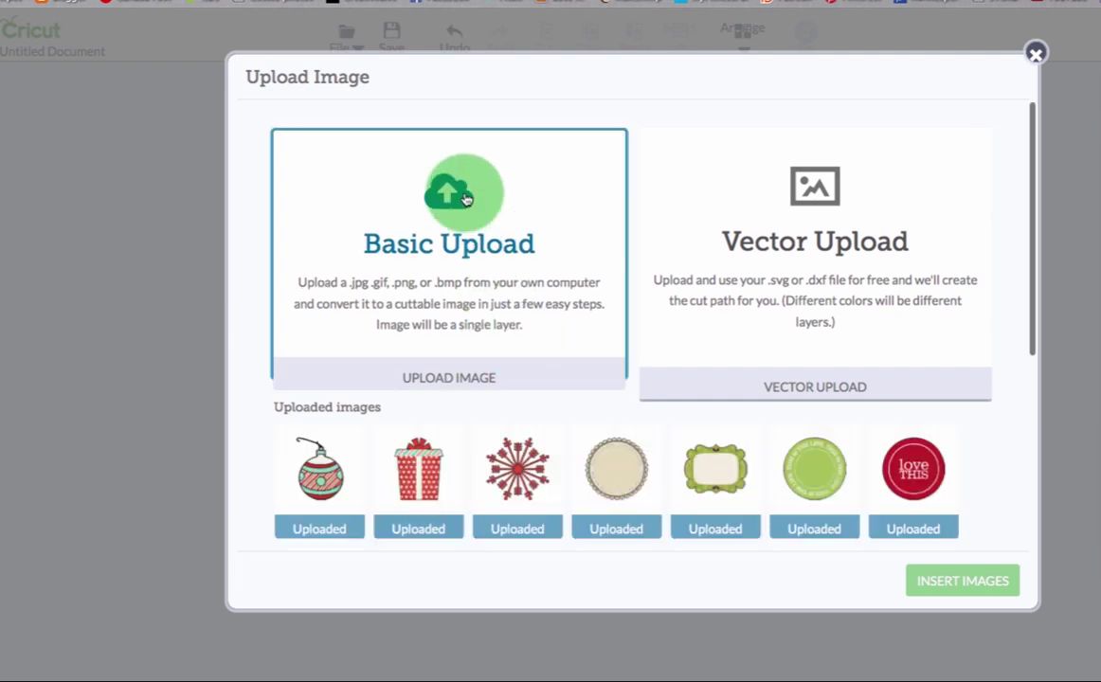
pyautogui.click(464, 191)
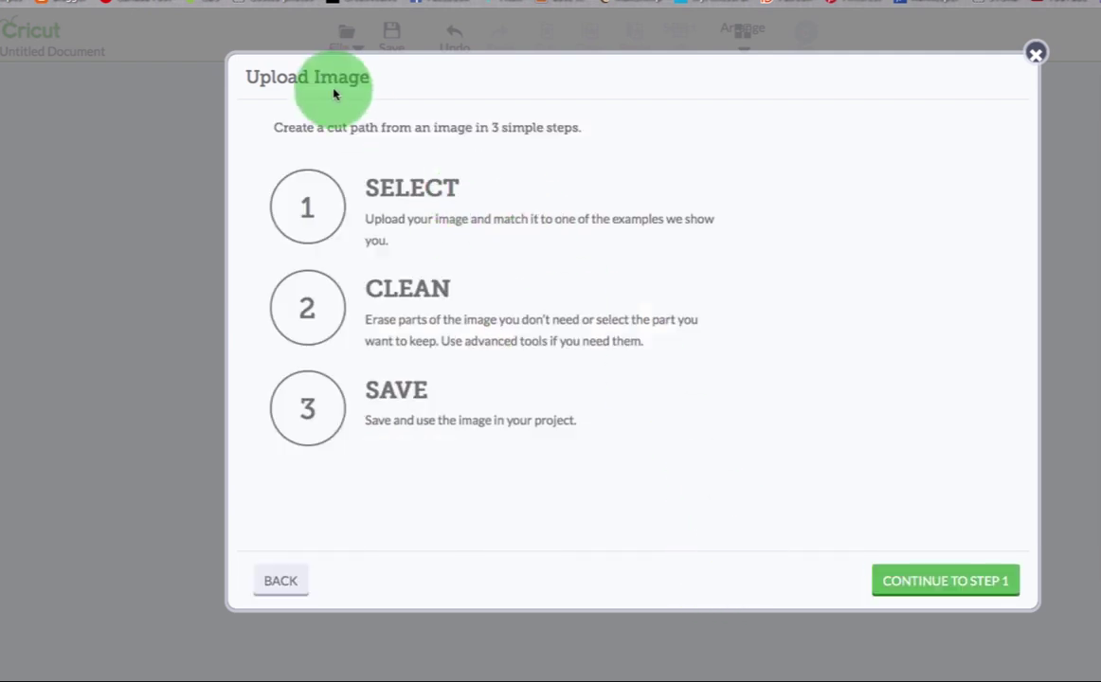
# - Open the snowflake2 PNG, mark it as a Simple image, and continue to the cleanup step
pyautogui.click(929, 580)
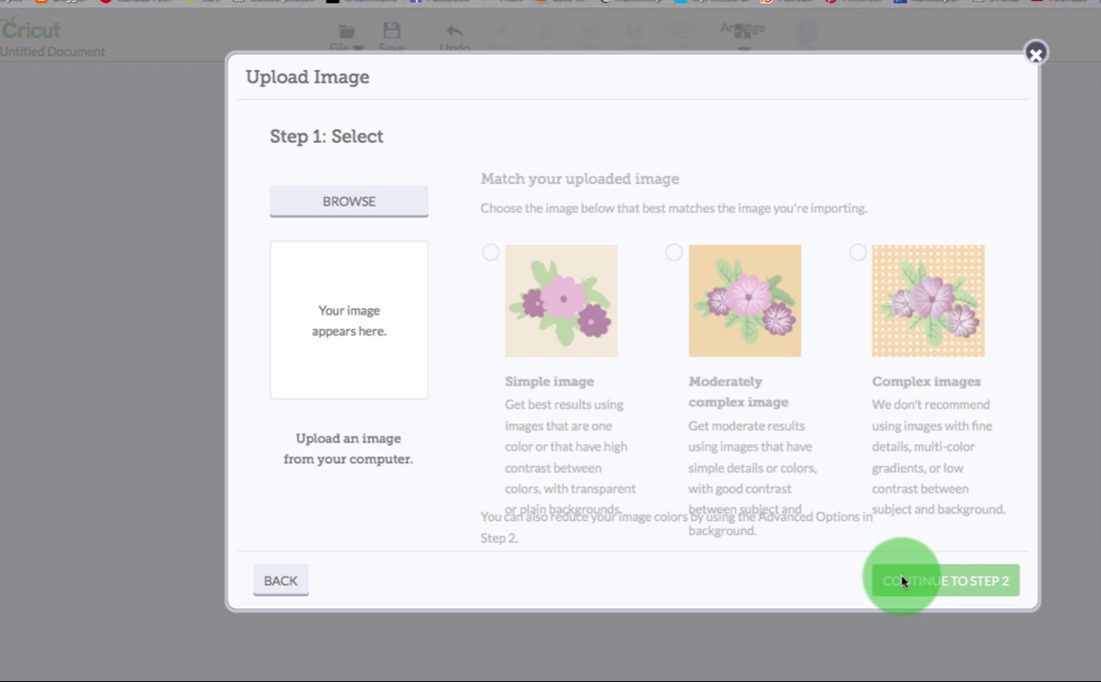
pyautogui.click(328, 204)
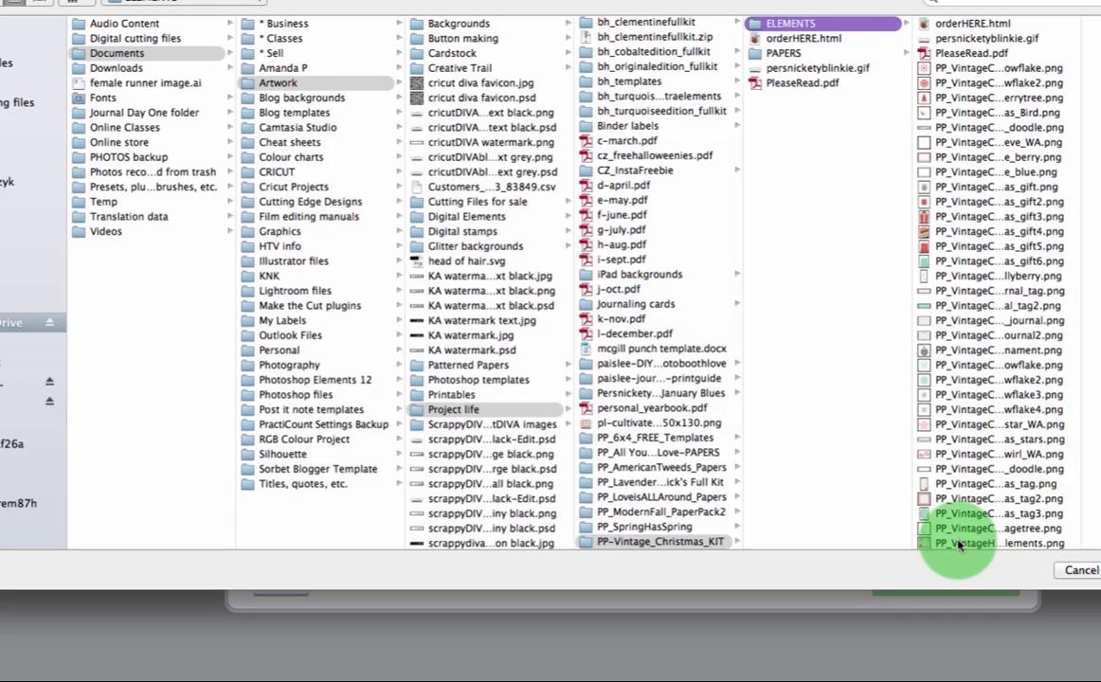
pyautogui.click(959, 380)
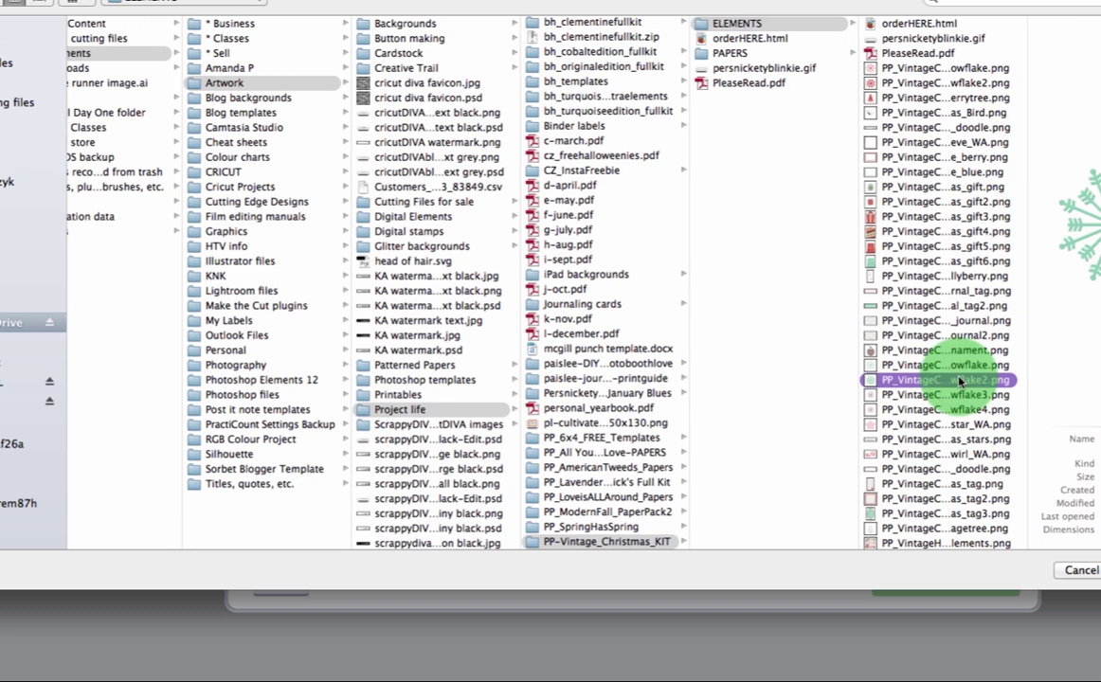
pyautogui.click(947, 367)
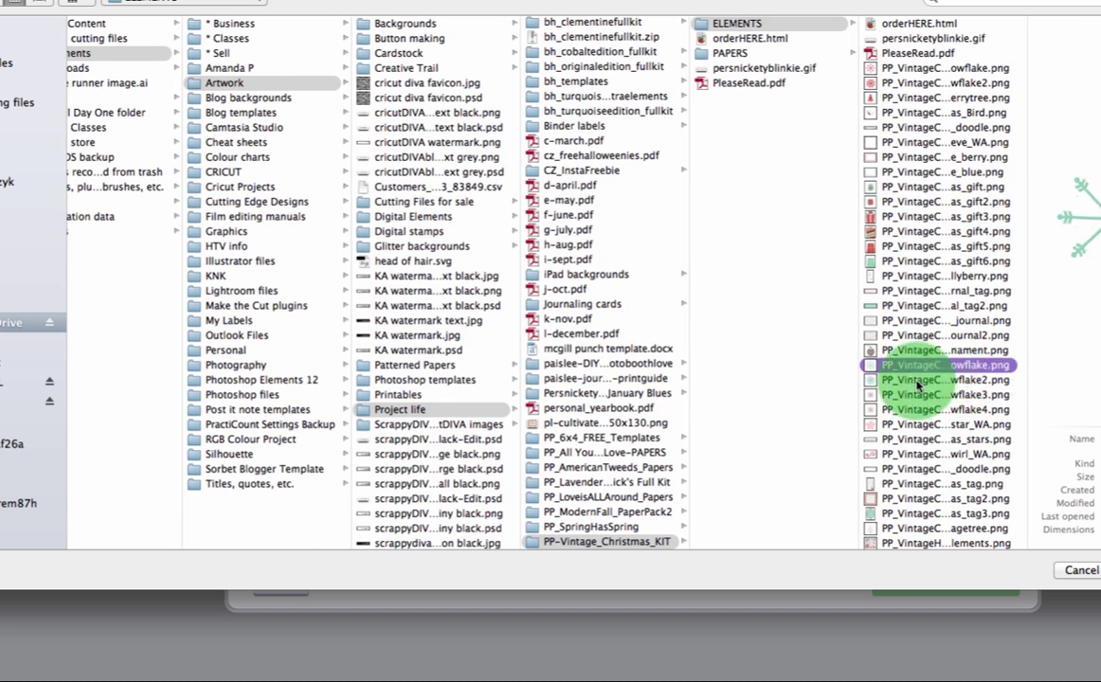
pyautogui.click(934, 380)
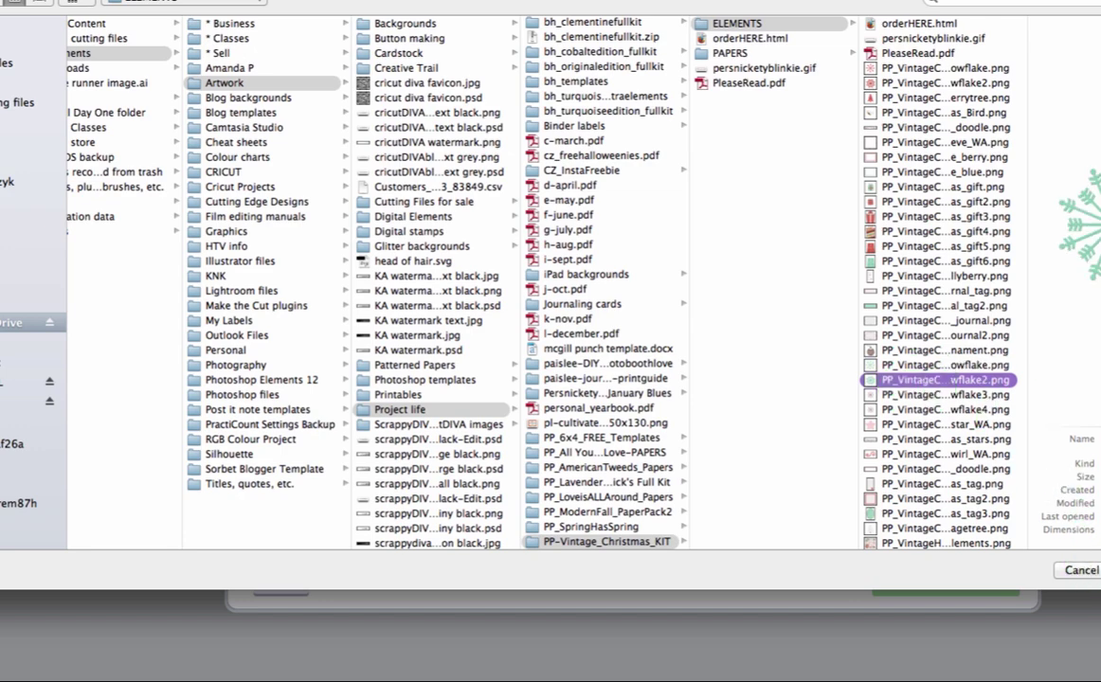
pyautogui.press('Return')
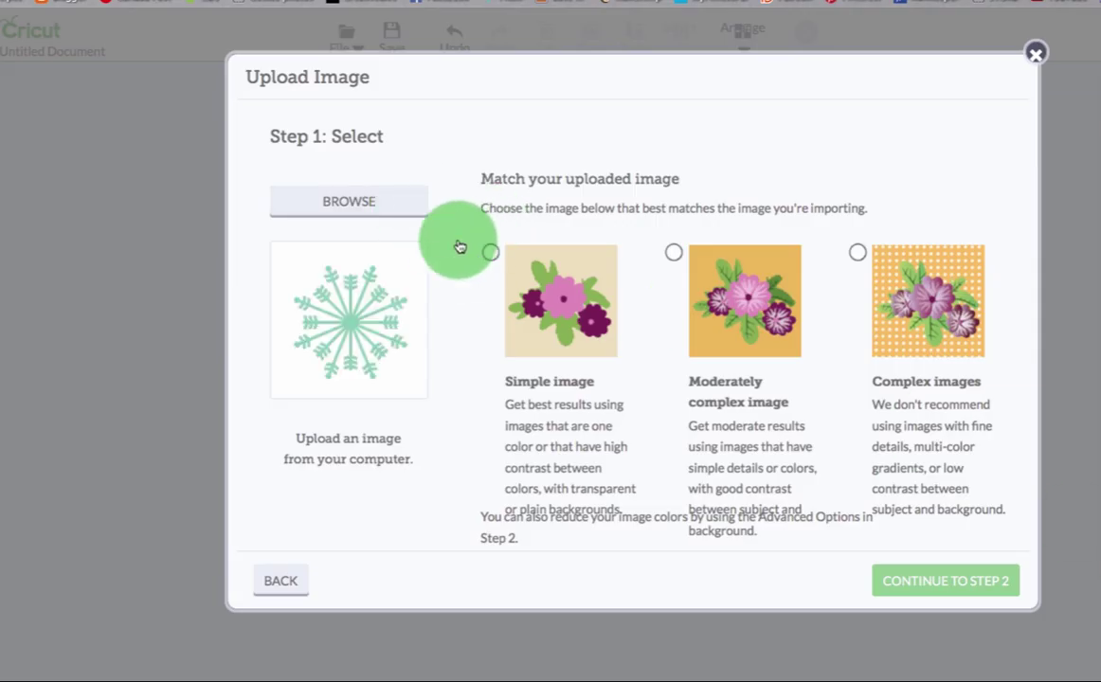
pyautogui.click(490, 253)
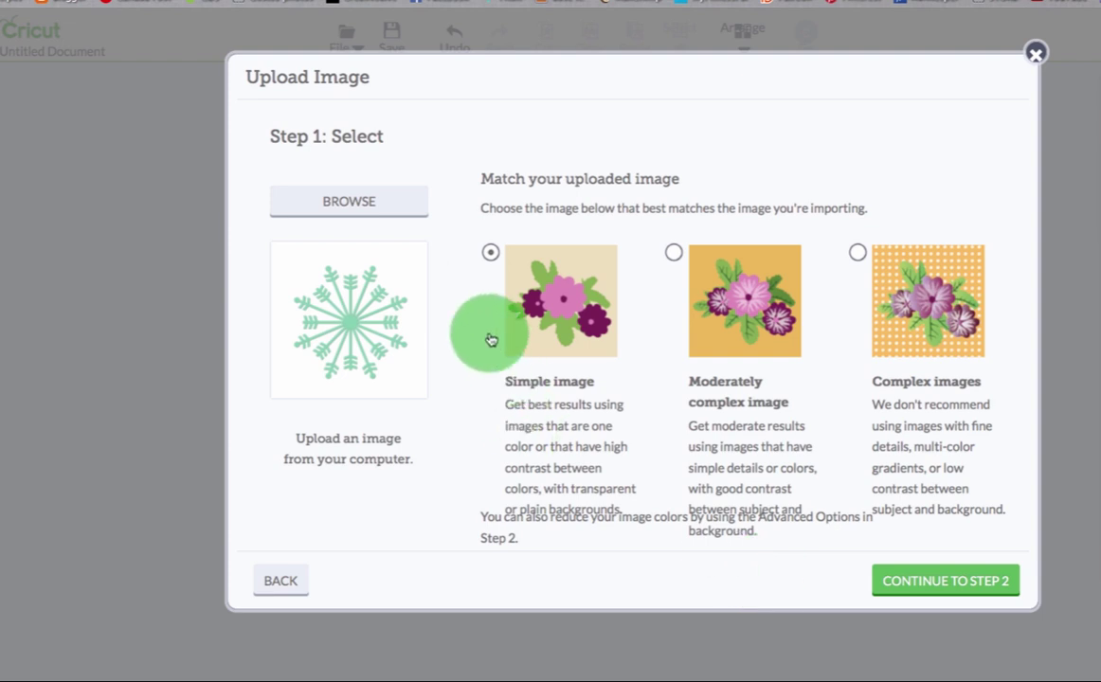
pyautogui.click(951, 578)
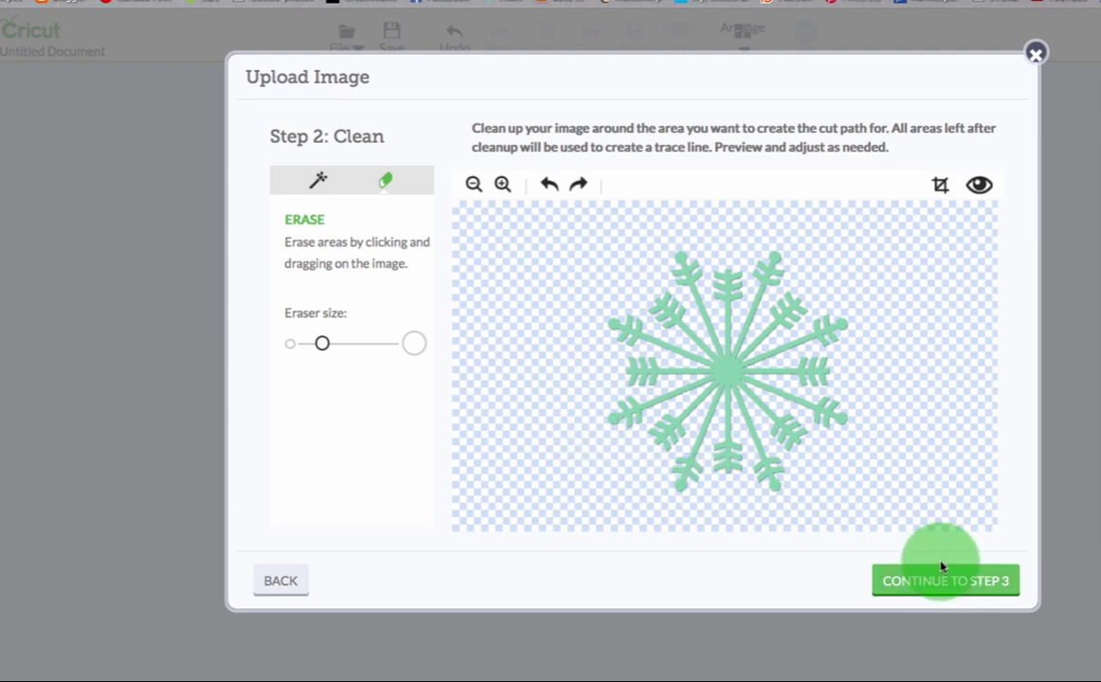
# - Check the green snowflake's cut outline, then save it as a printable uploaded image
pyautogui.click(980, 187)
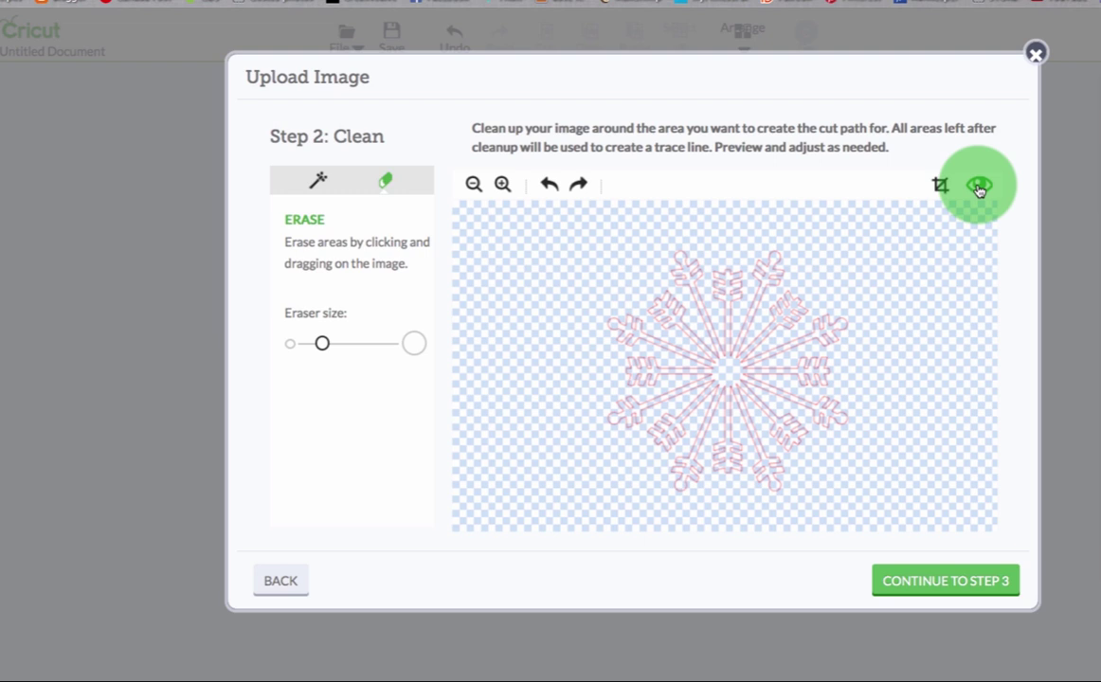
pyautogui.click(980, 186)
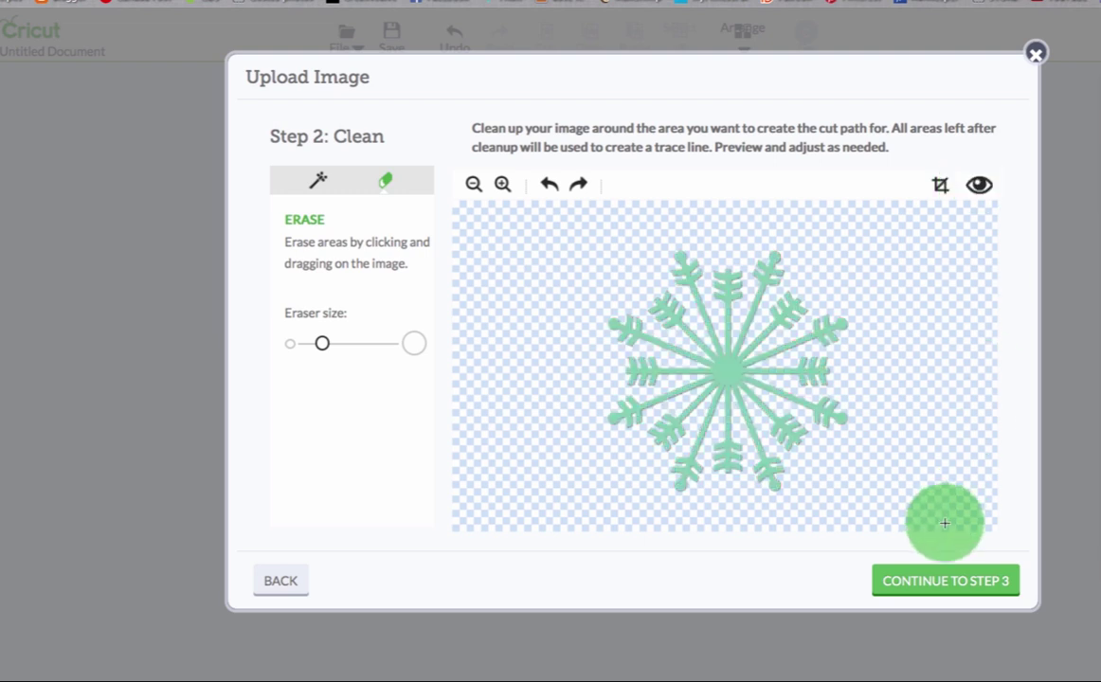
pyautogui.click(929, 587)
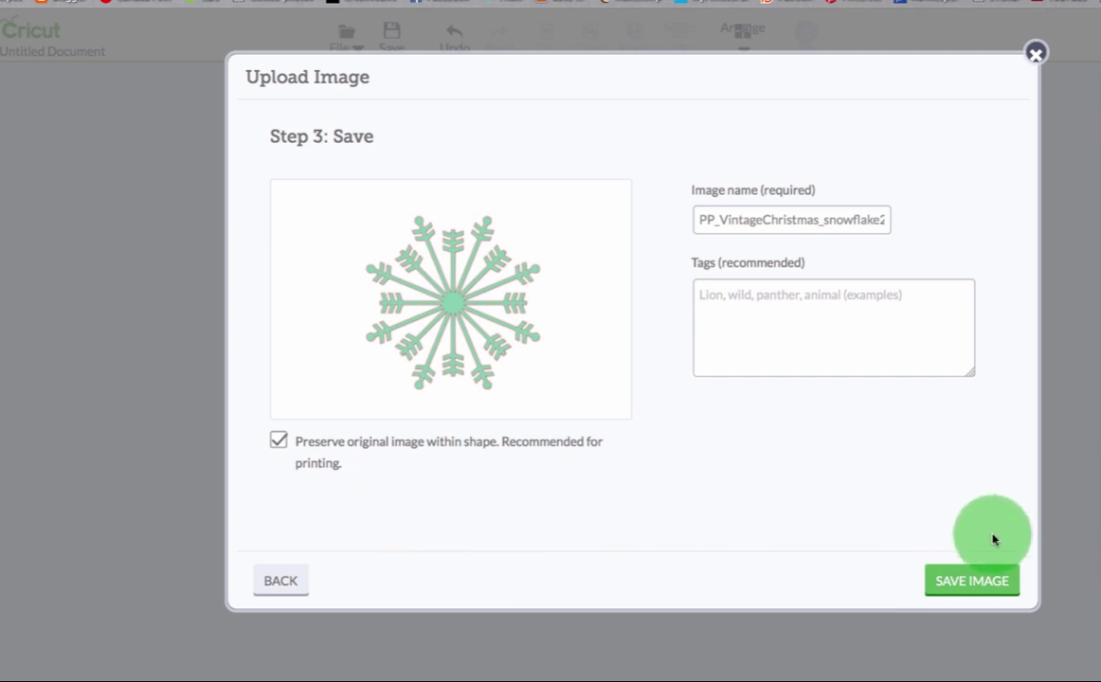
pyautogui.click(970, 579)
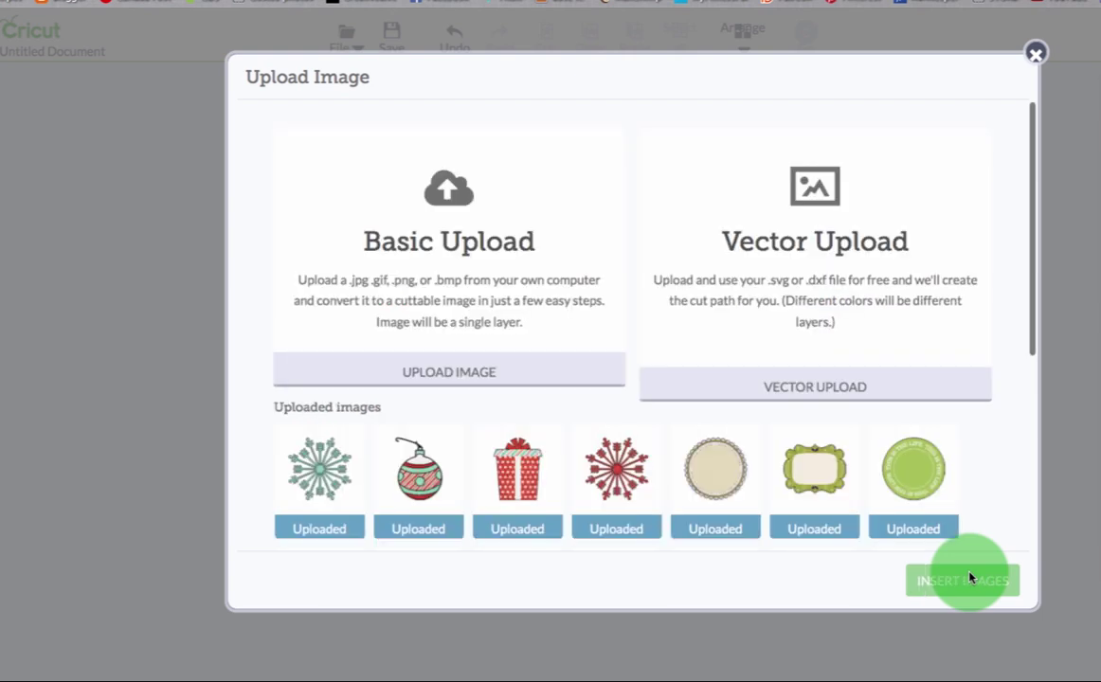
# - Start another basic upload and open the computer's file browser
pyautogui.click(381, 245)
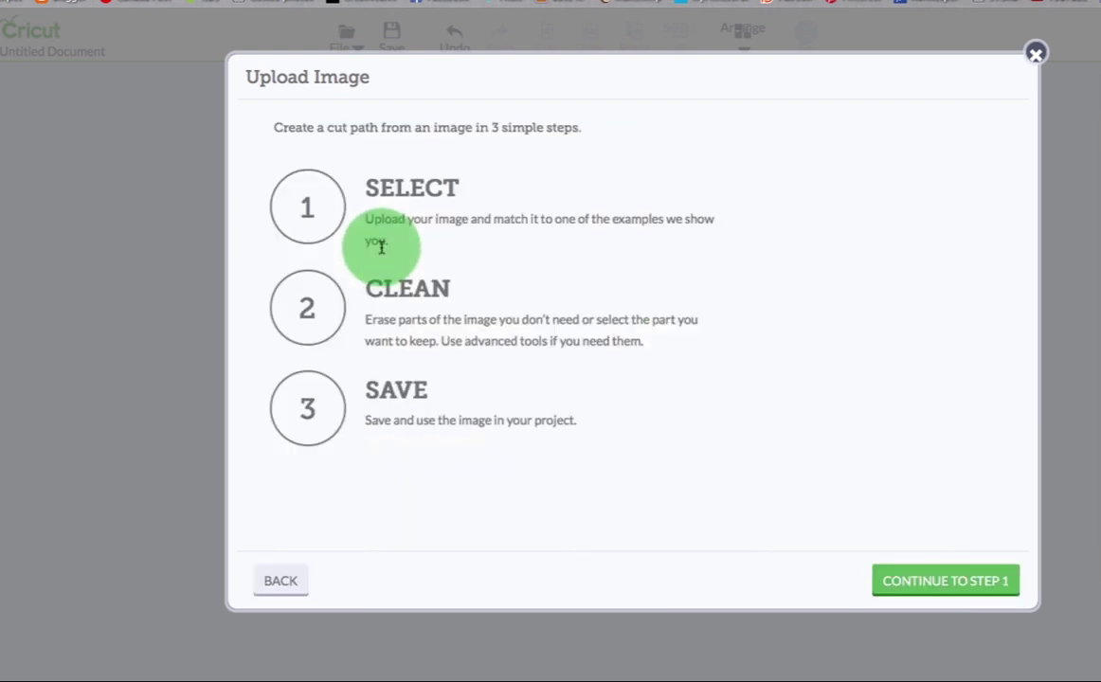
pyautogui.click(892, 576)
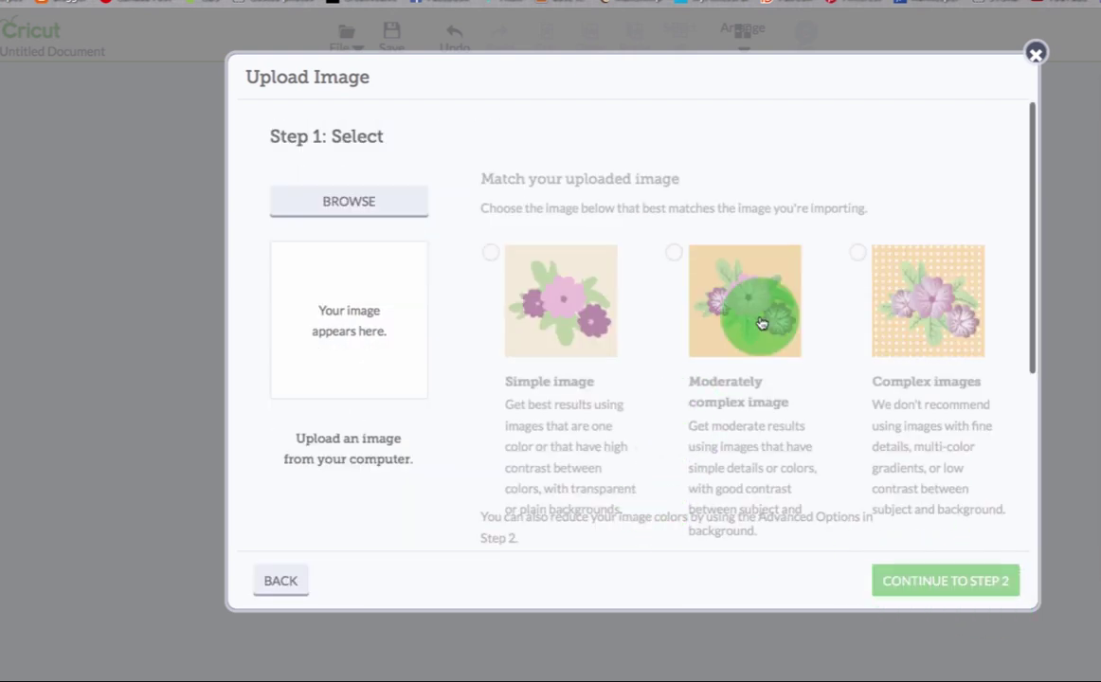
pyautogui.click(376, 190)
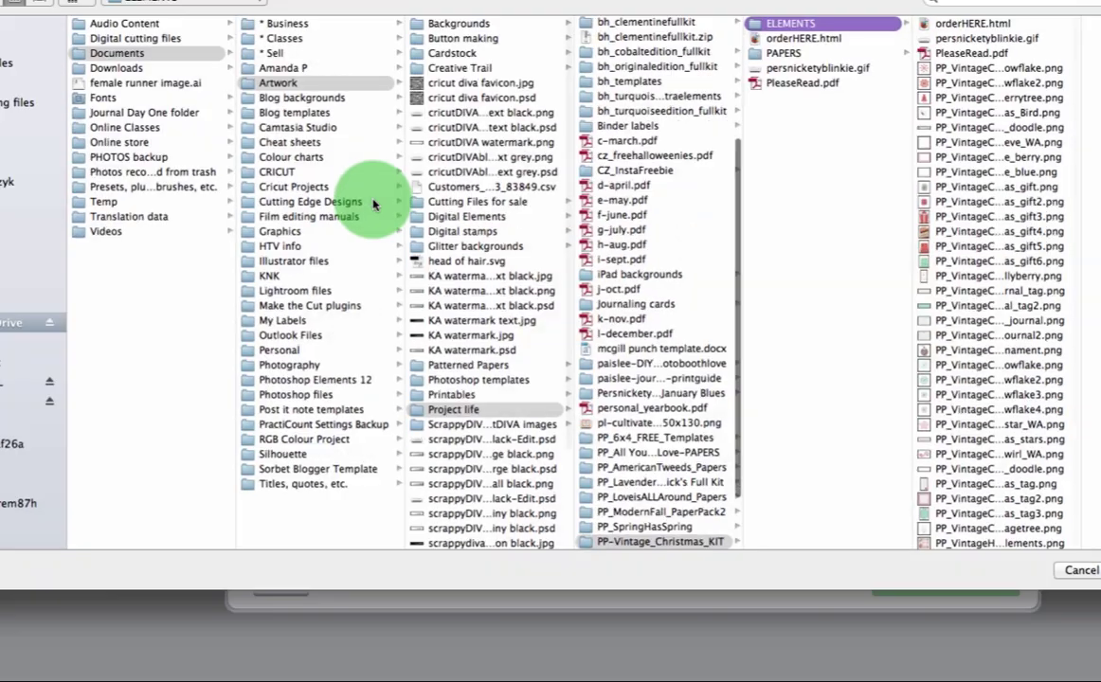
pyautogui.scroll(-2, 1061, 412)
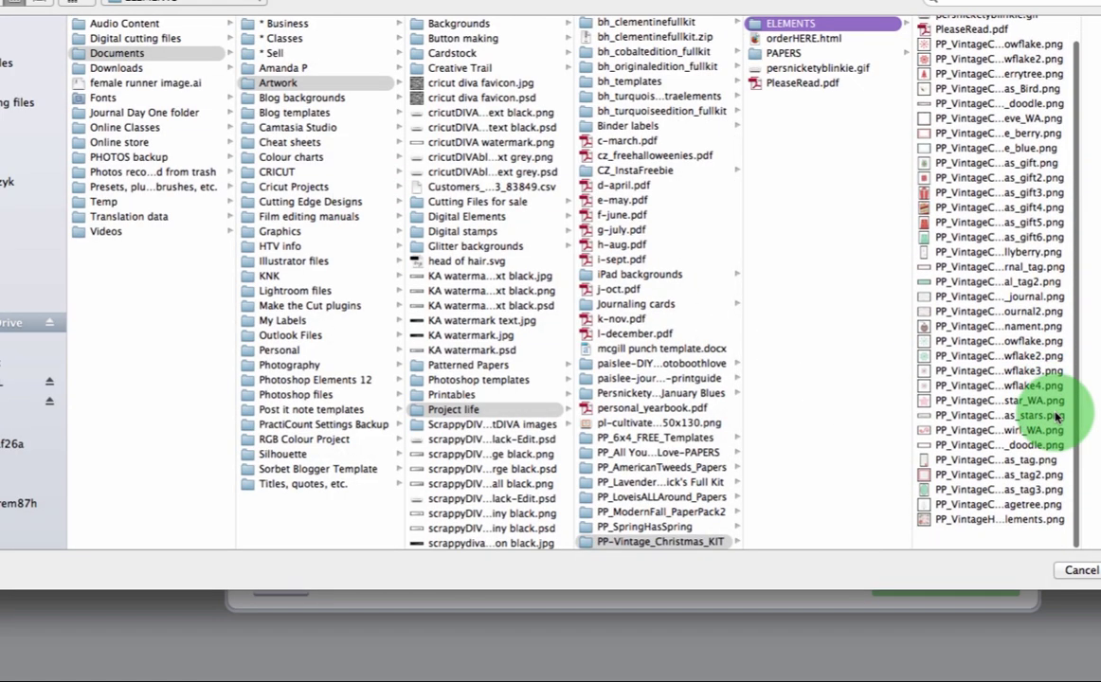
pyautogui.scroll(2, 1062, 413)
# - Preview the tag, swirl, star and snowflake files, then open the snowflake3 PNG
pyautogui.click(938, 513)
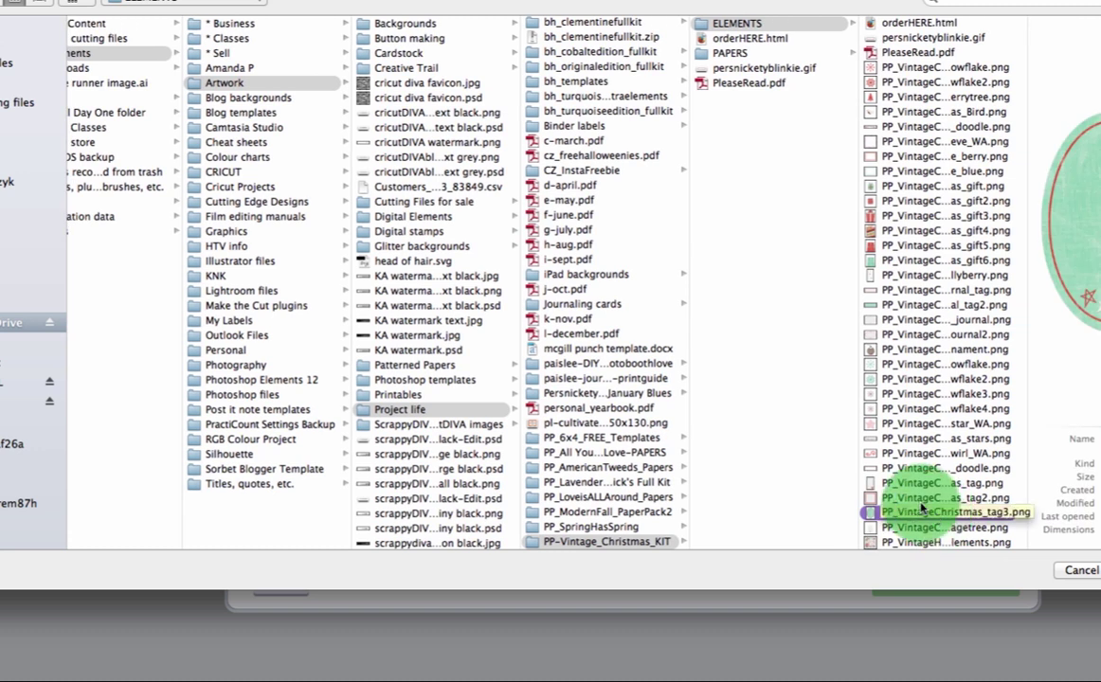
pyautogui.click(891, 454)
pyautogui.click(891, 439)
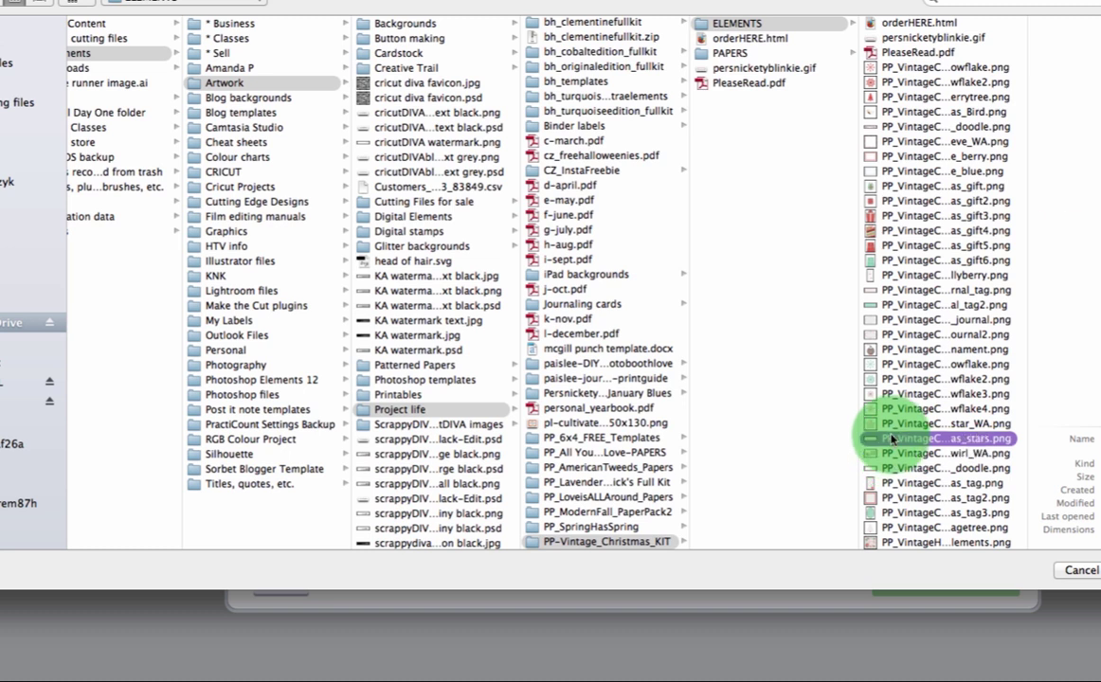
pyautogui.click(890, 424)
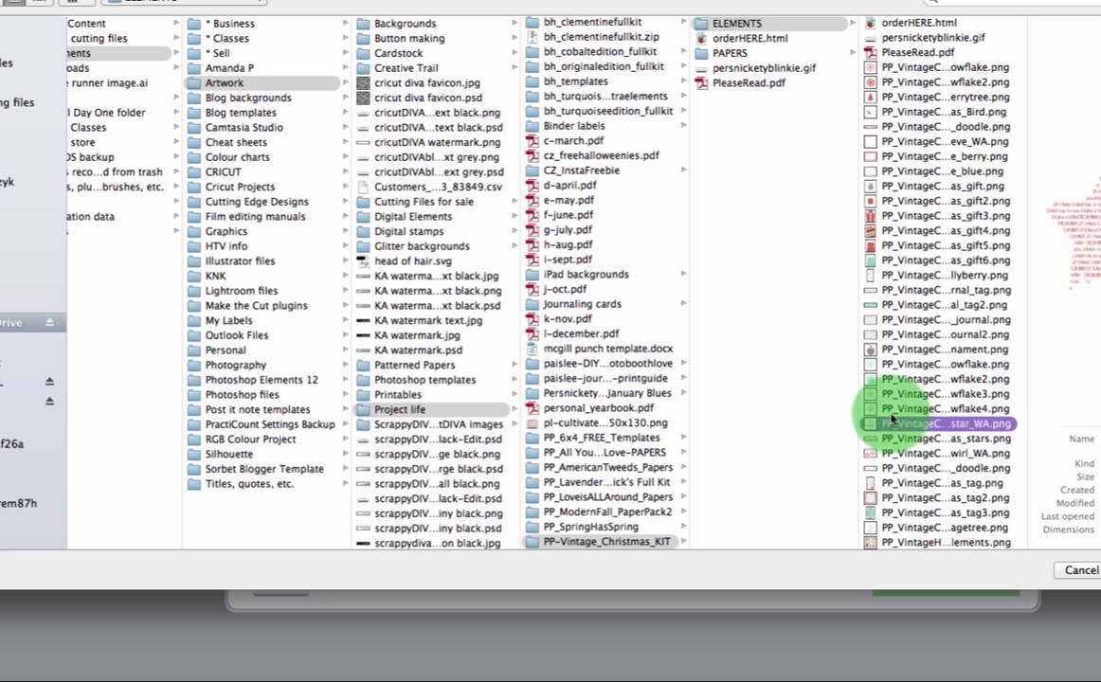
pyautogui.click(891, 409)
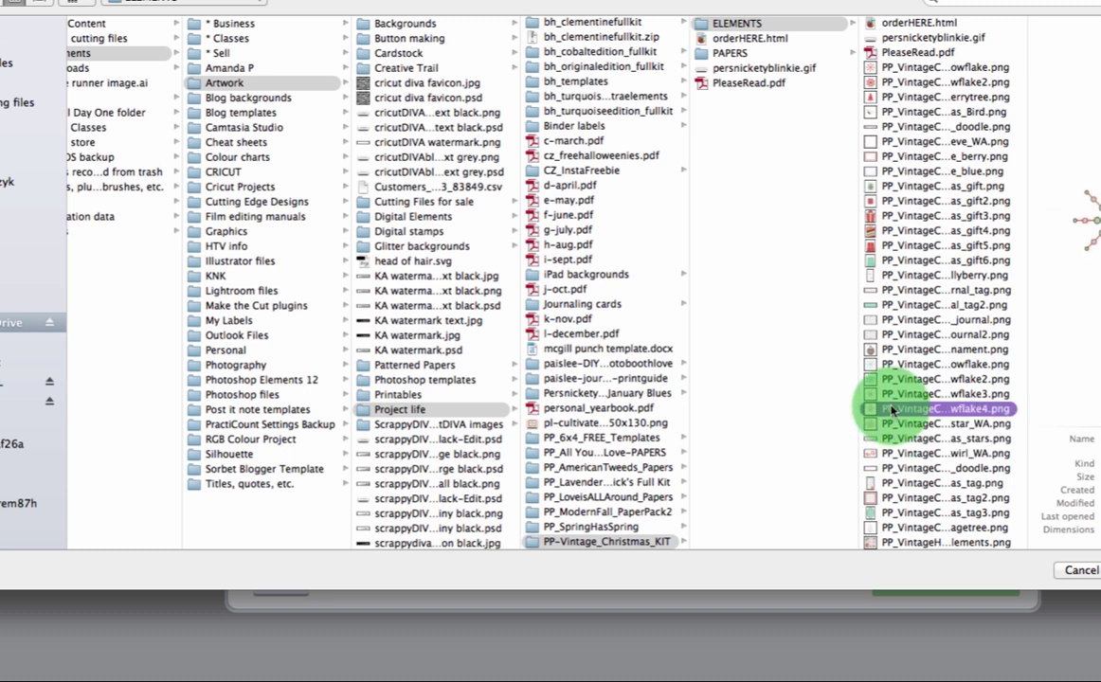
pyautogui.click(891, 394)
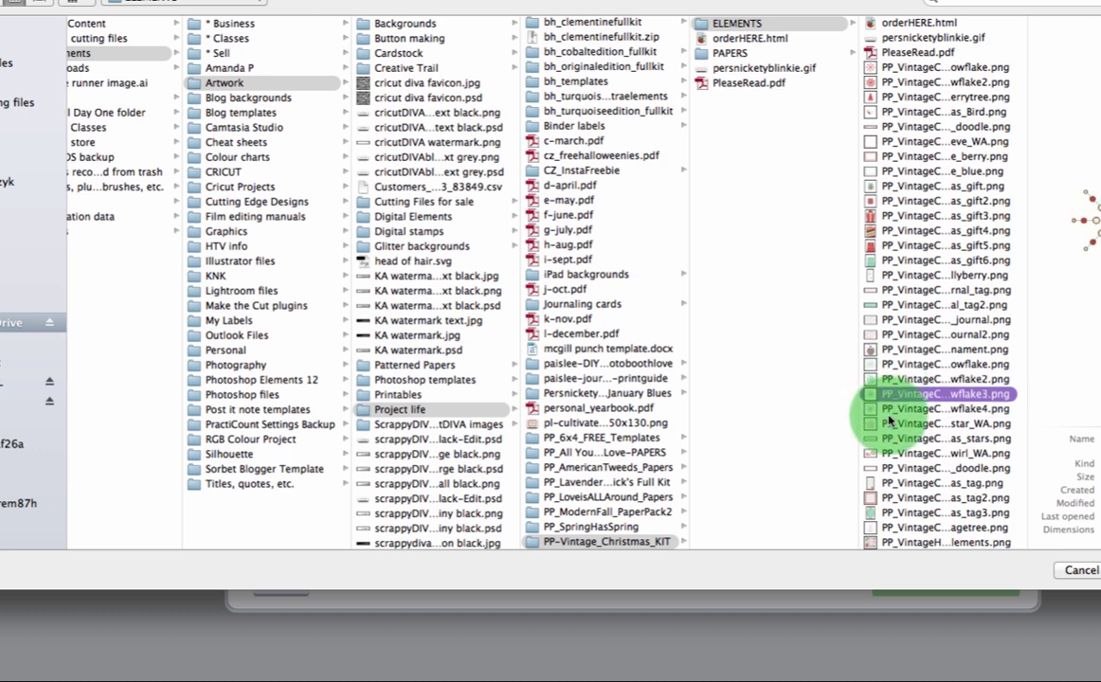
pyautogui.click(912, 410)
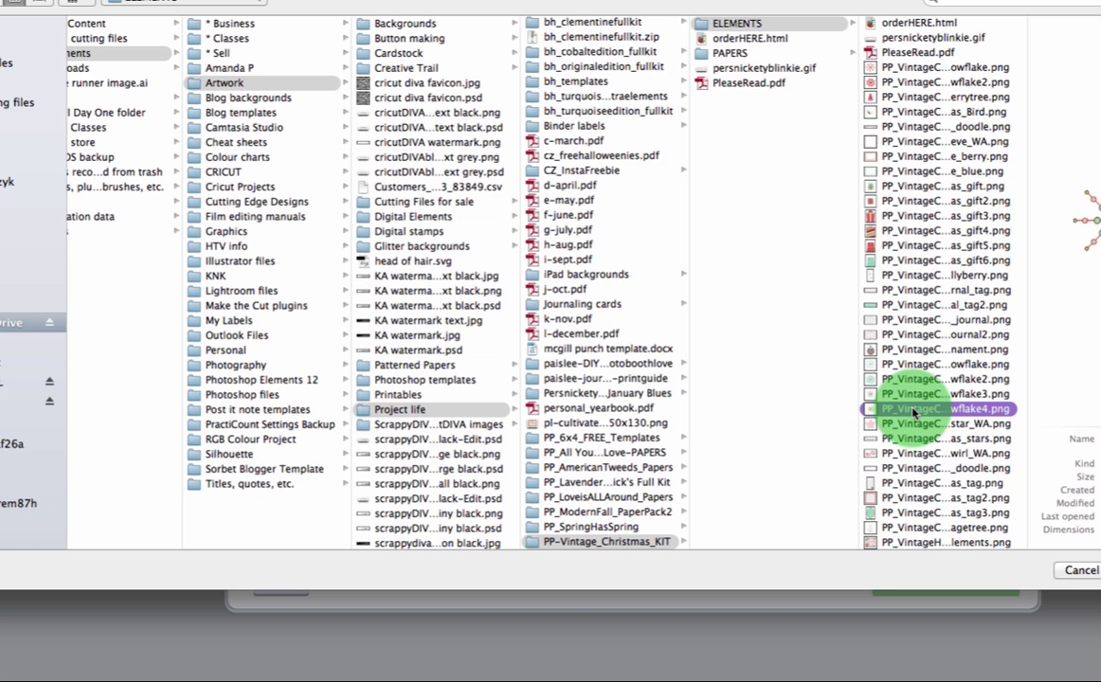
pyautogui.press('Up')
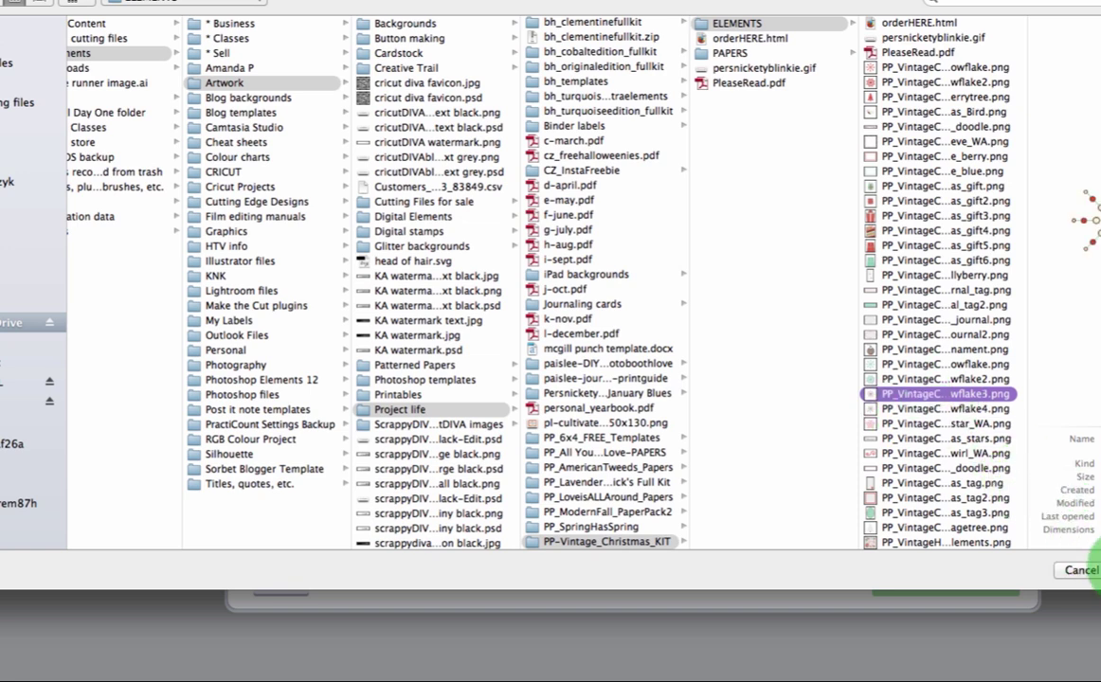
pyautogui.click(1096, 567)
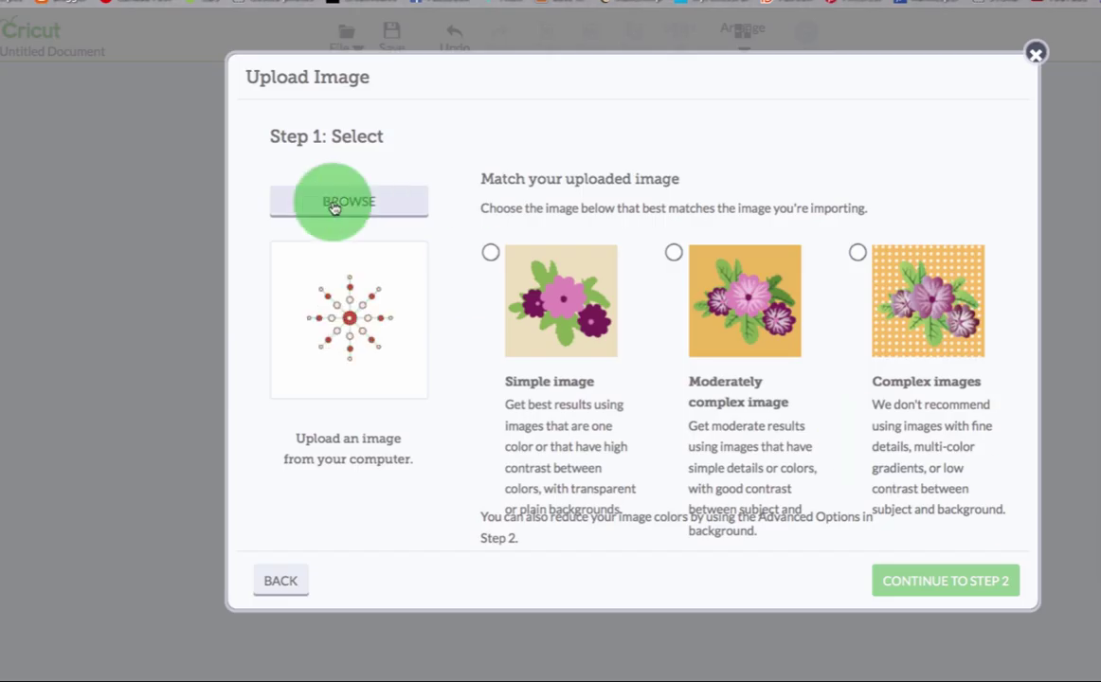
# - Mark the red dotted snowflake as a Simple image and zoom in on its cut-outline preview
pyautogui.click(491, 255)
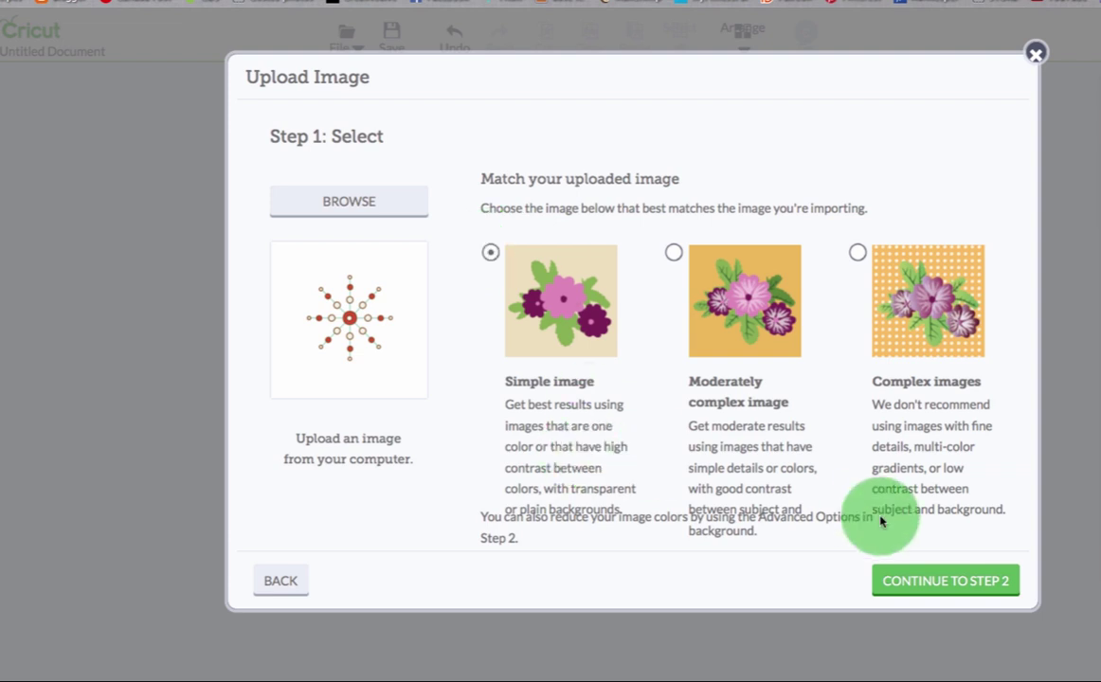
pyautogui.click(905, 580)
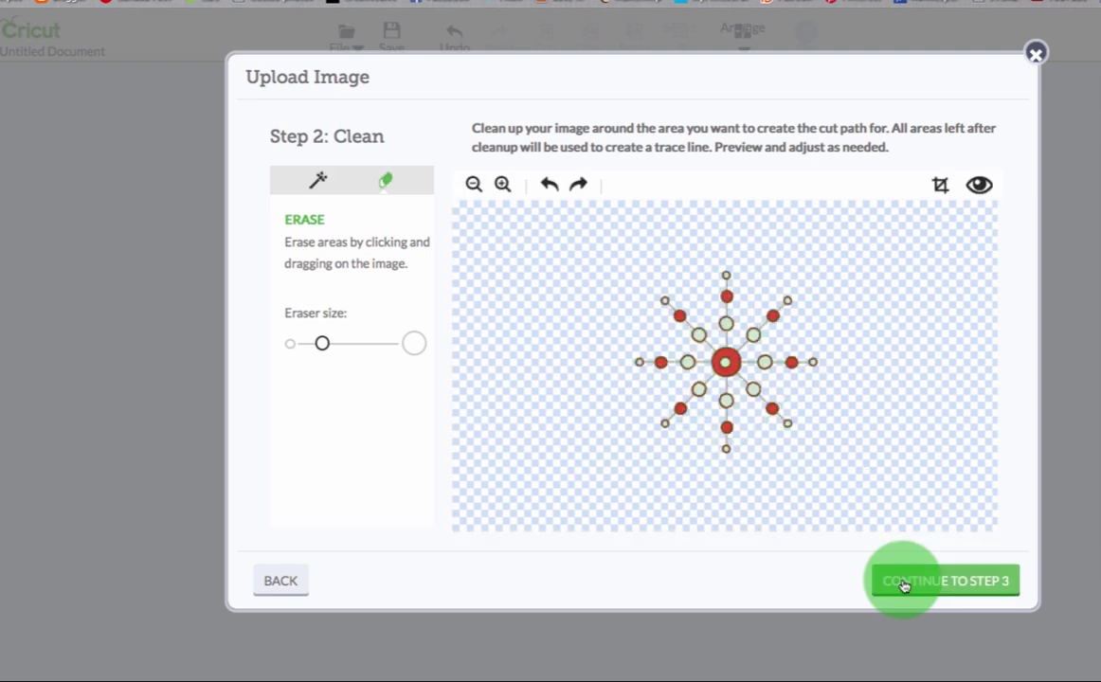
pyautogui.click(979, 185)
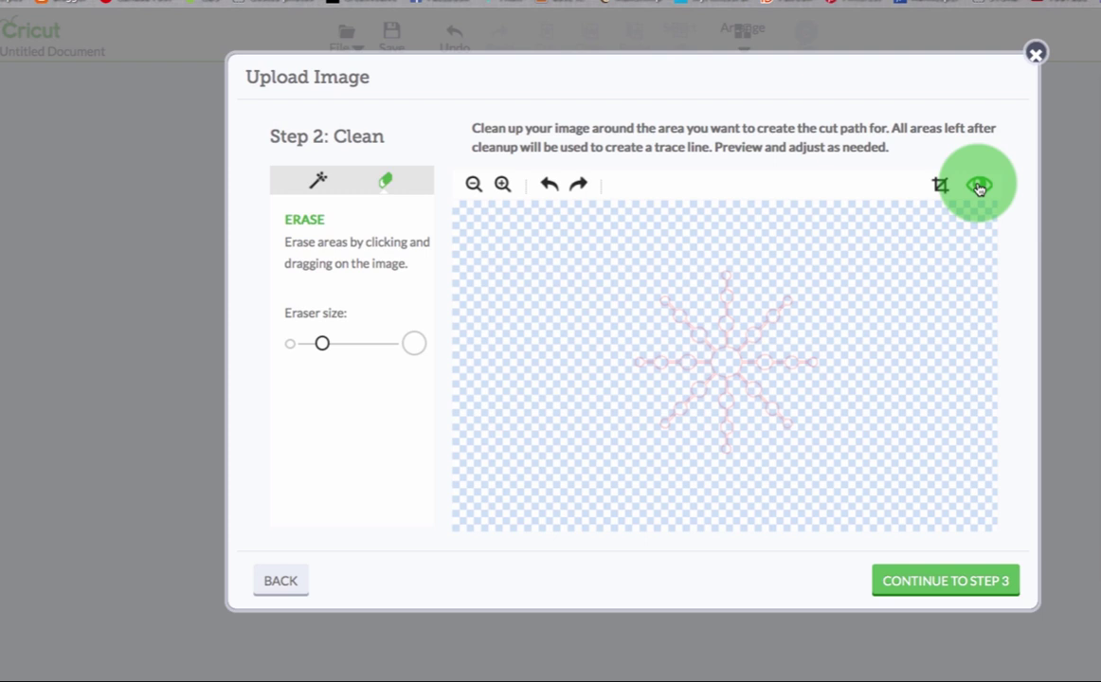
pyautogui.click(502, 185)
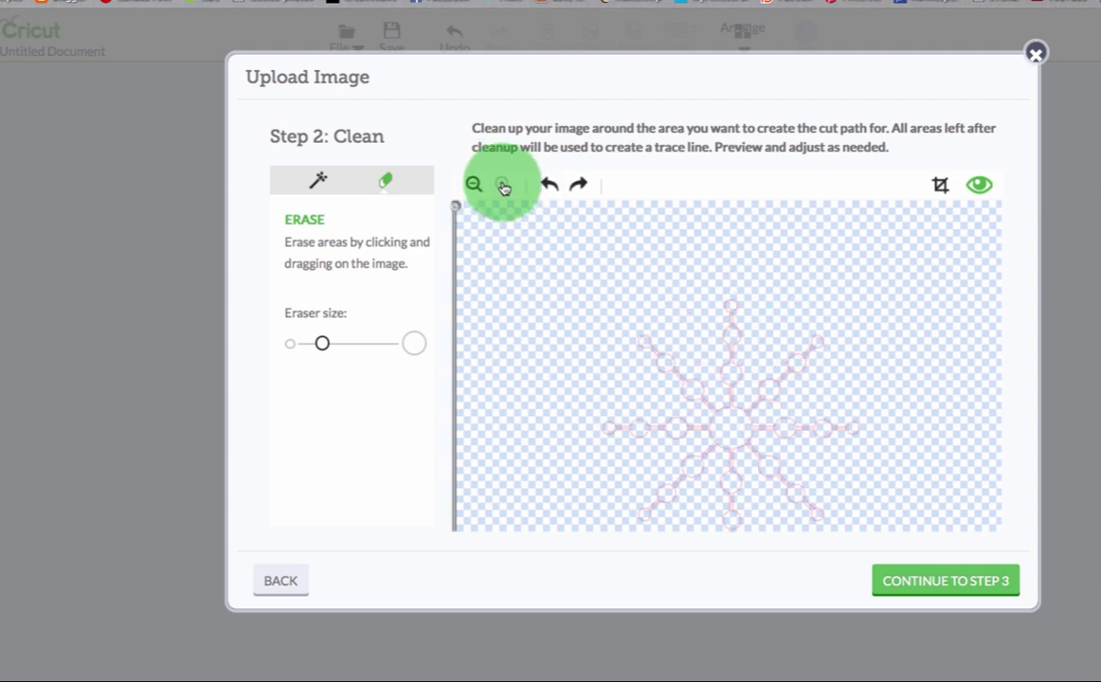
pyautogui.click(503, 185)
pyautogui.click(503, 185)
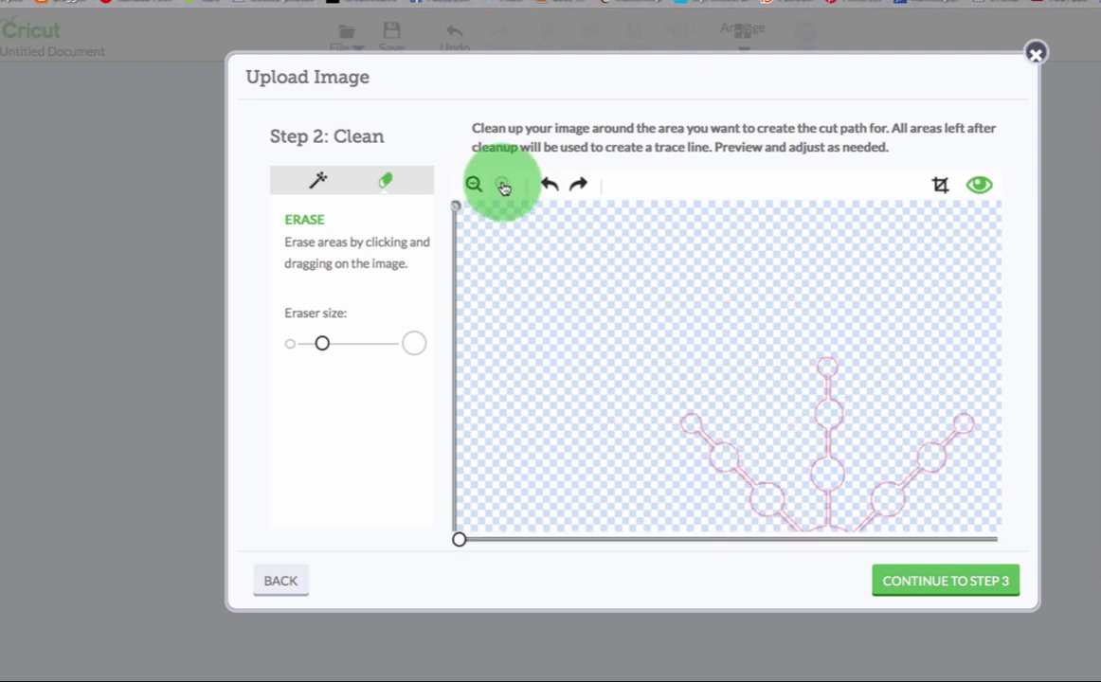
pyautogui.click(453, 462)
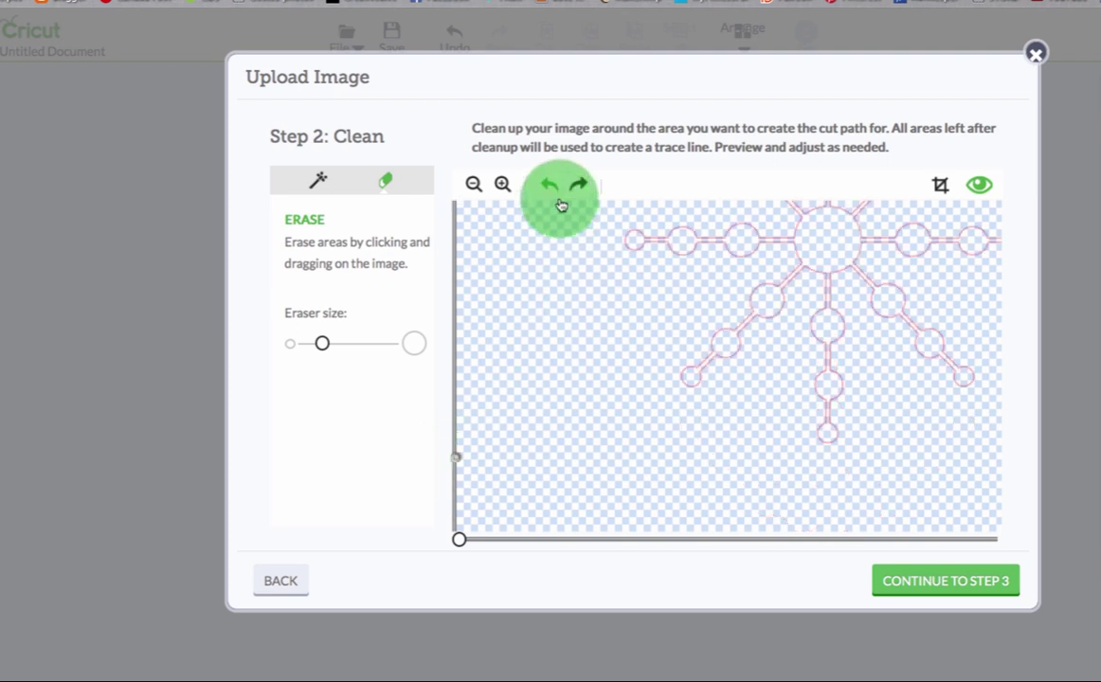
# - Save the snowflake to the uploaded images and start another image upload
pyautogui.click(946, 591)
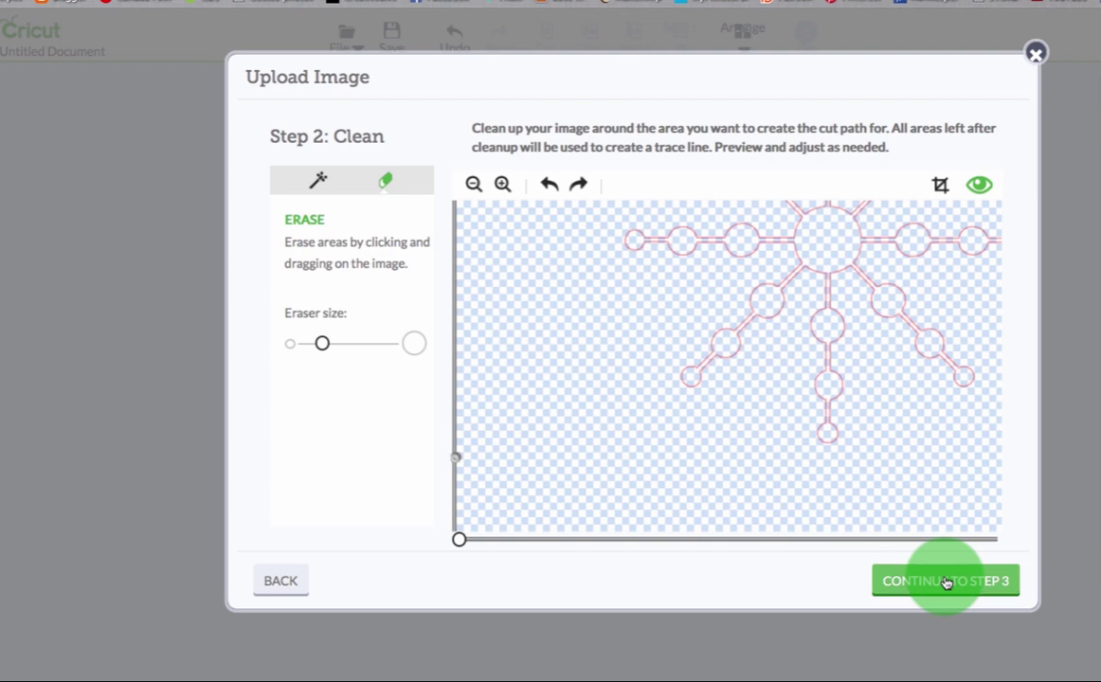
pyautogui.click(963, 581)
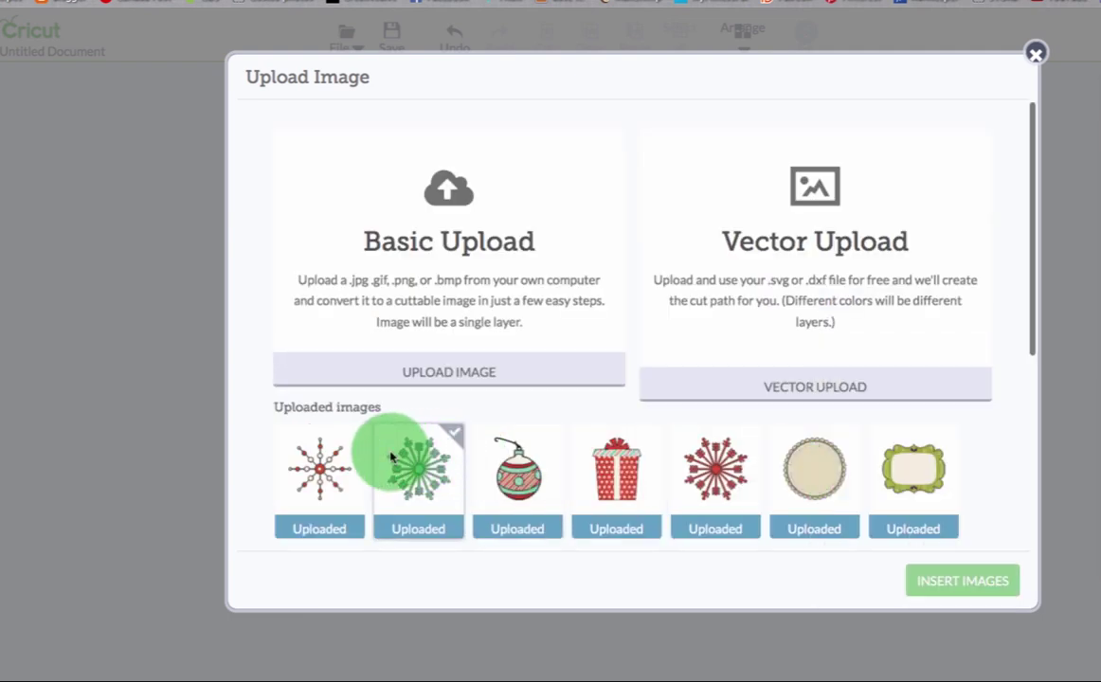
pyautogui.moveTo(524, 484)
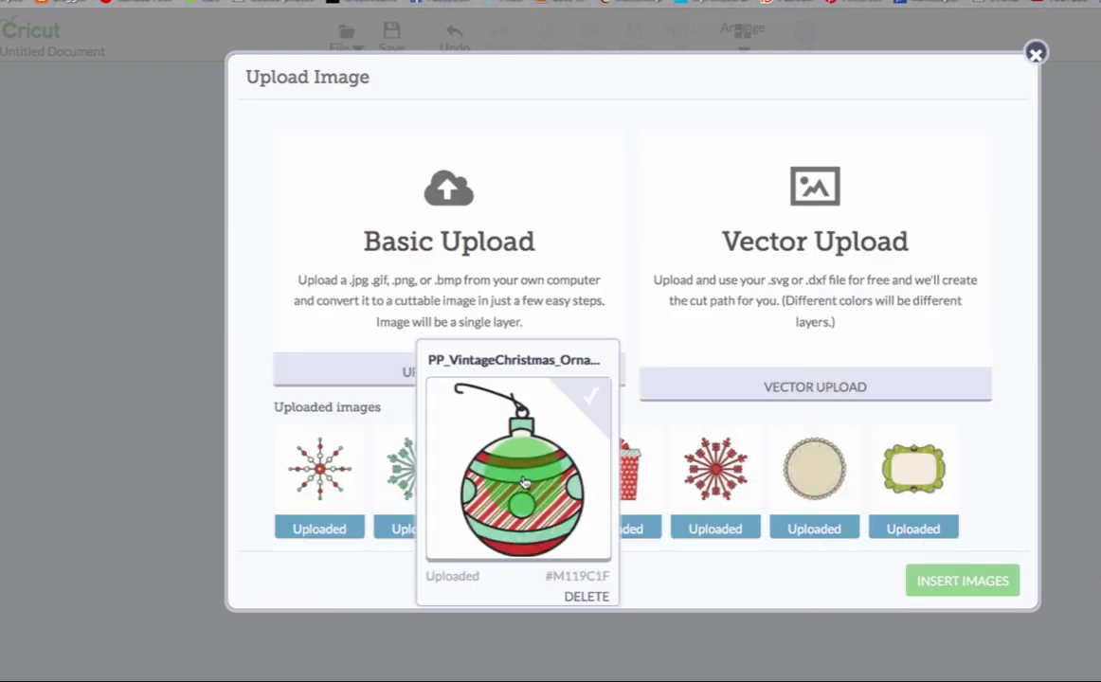
pyautogui.click(384, 366)
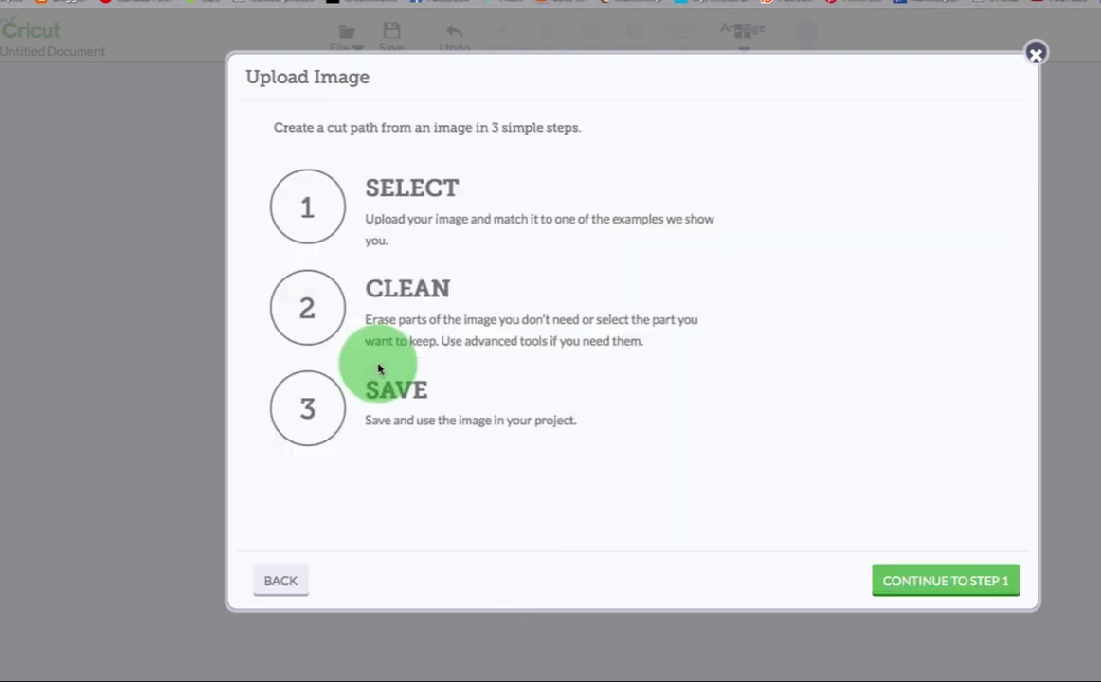
# - Browse to the vintage Christmas tree PNG, upload it as a simple image and move to cleanup
pyautogui.click(952, 580)
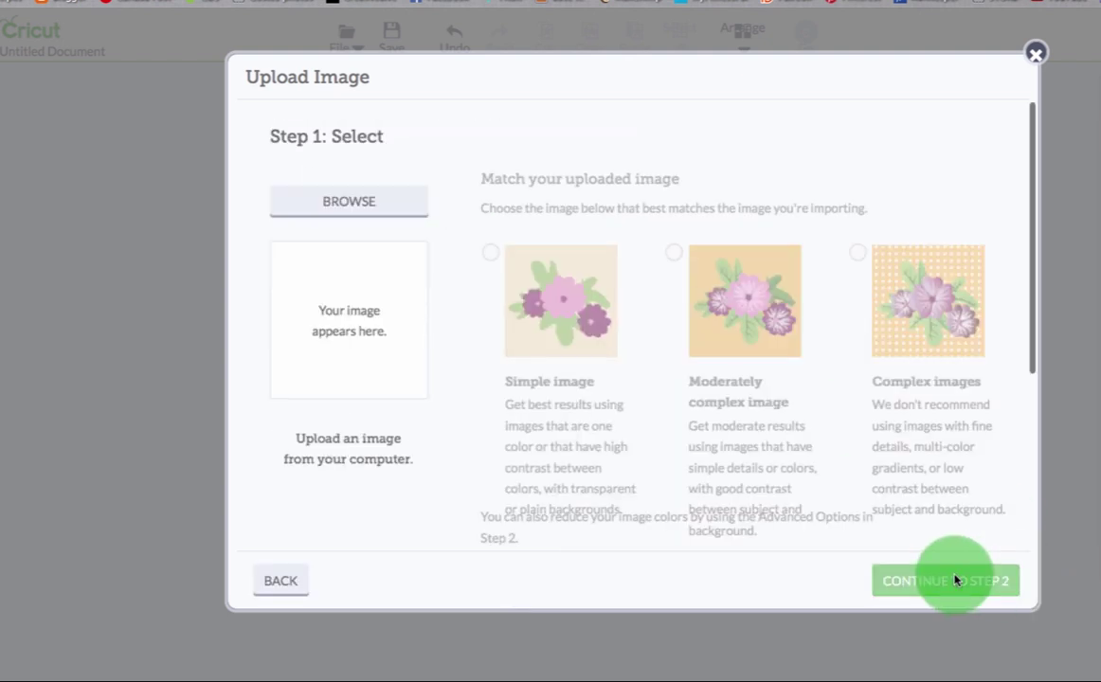
pyautogui.click(347, 203)
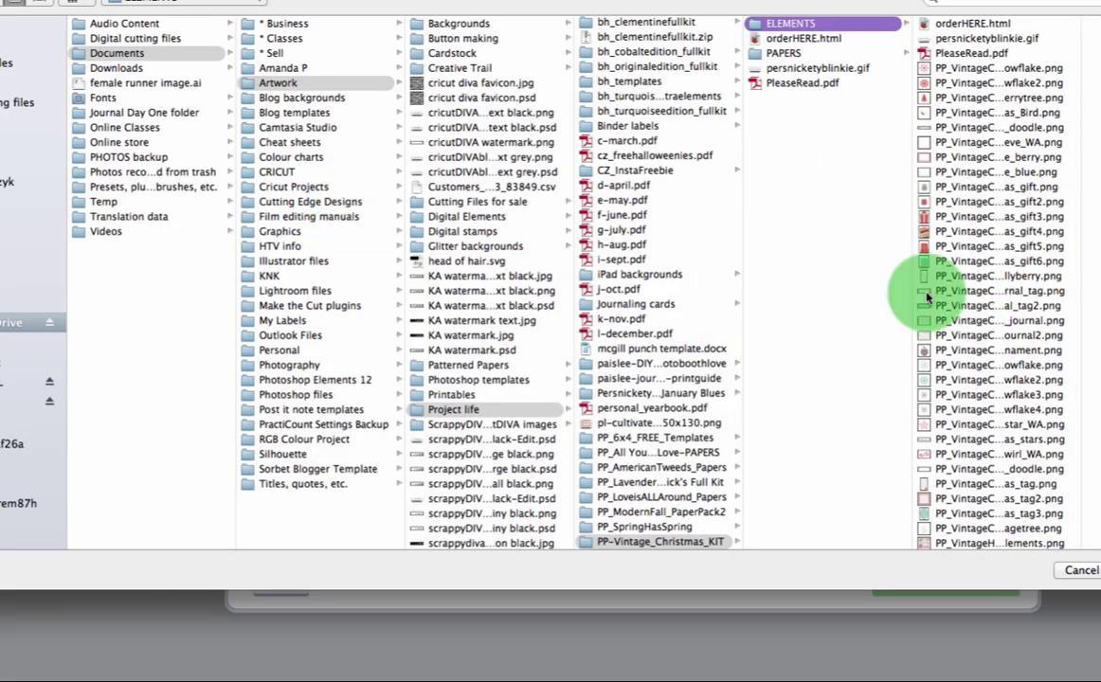
pyautogui.click(976, 335)
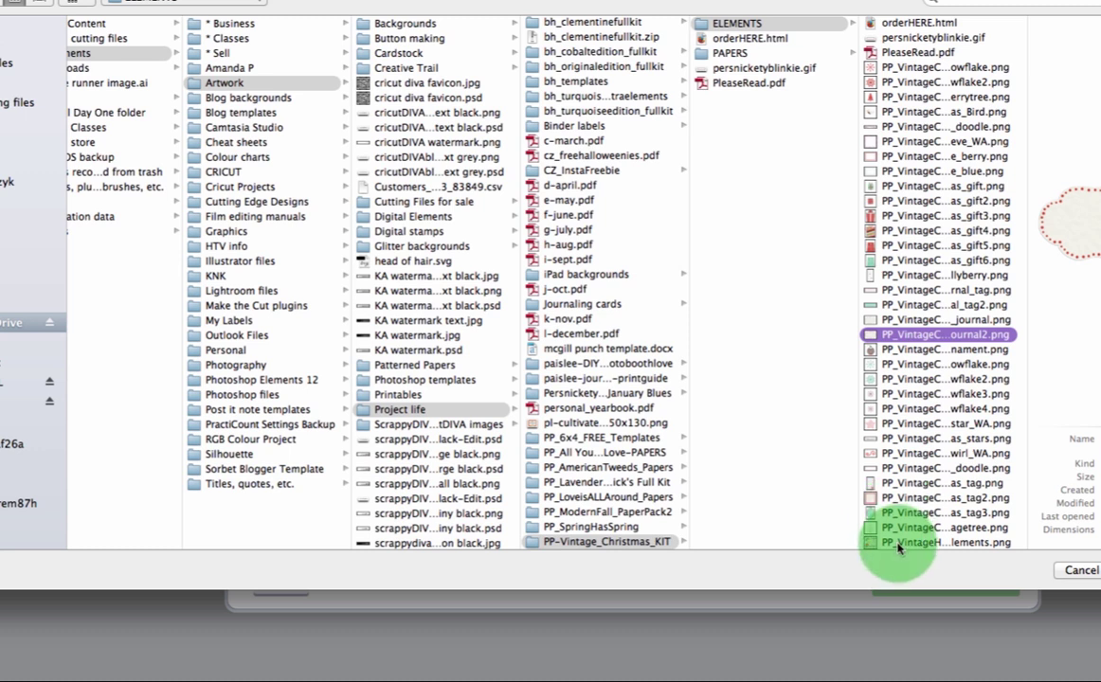
pyautogui.click(900, 543)
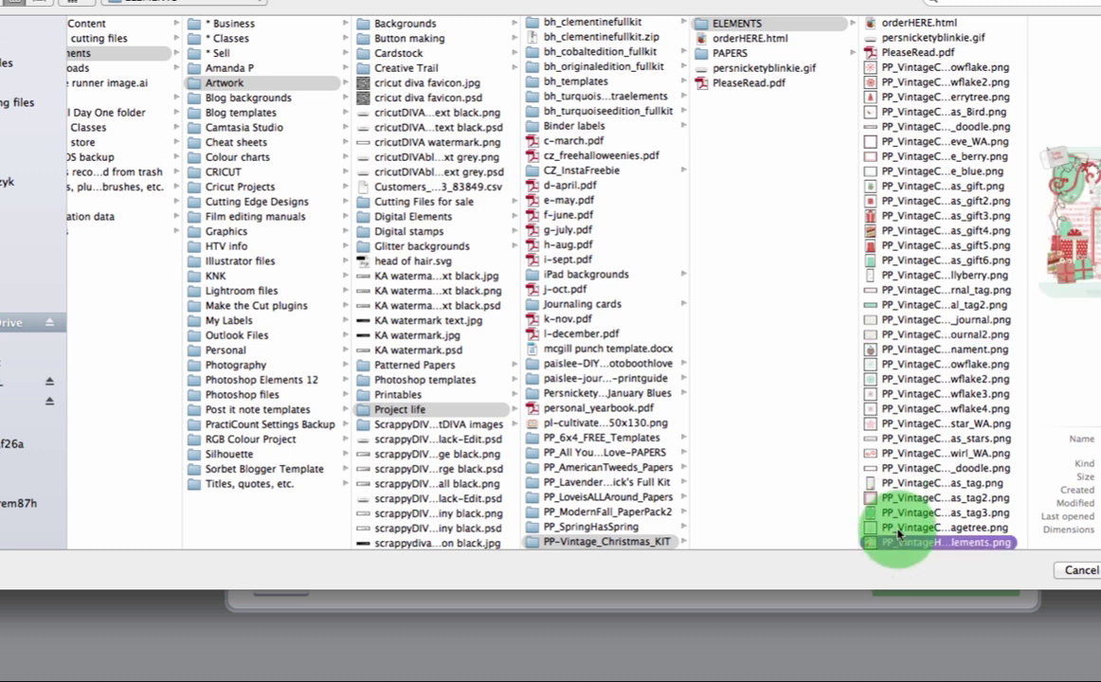
pyautogui.click(904, 526)
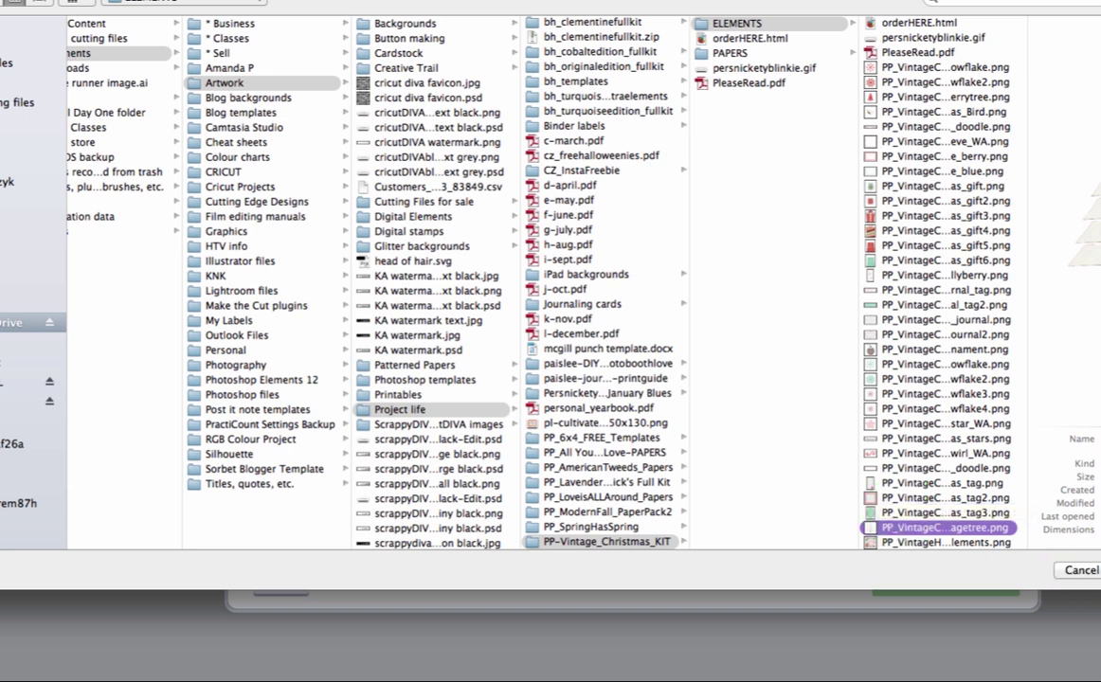
pyautogui.press('Return')
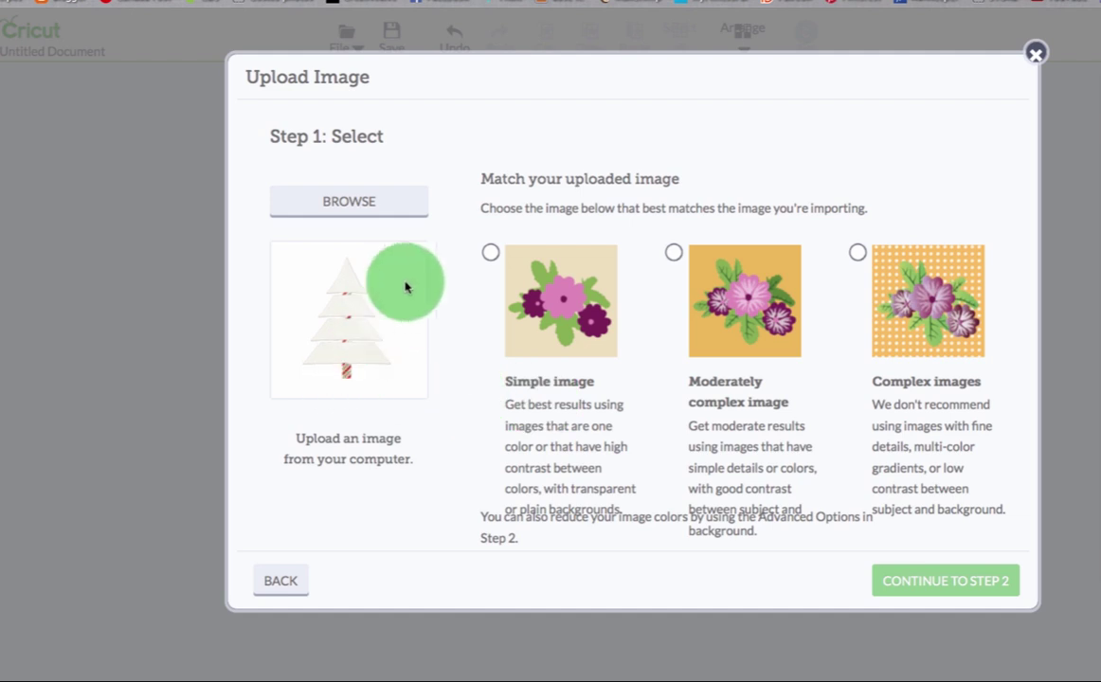
pyautogui.click(491, 254)
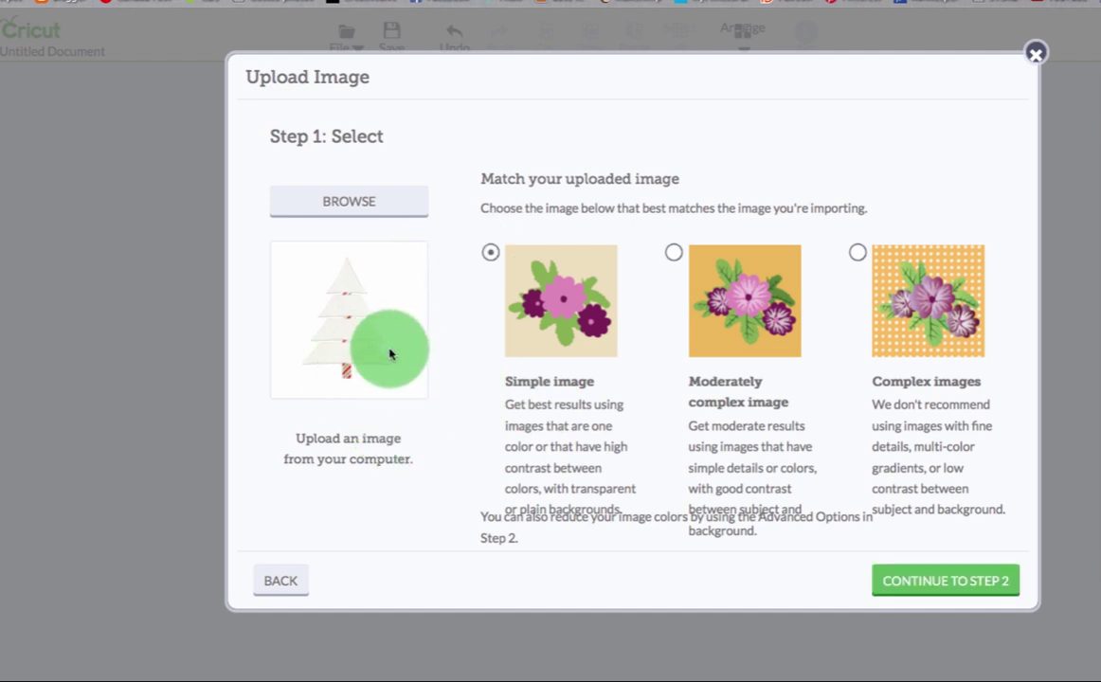
pyautogui.click(912, 581)
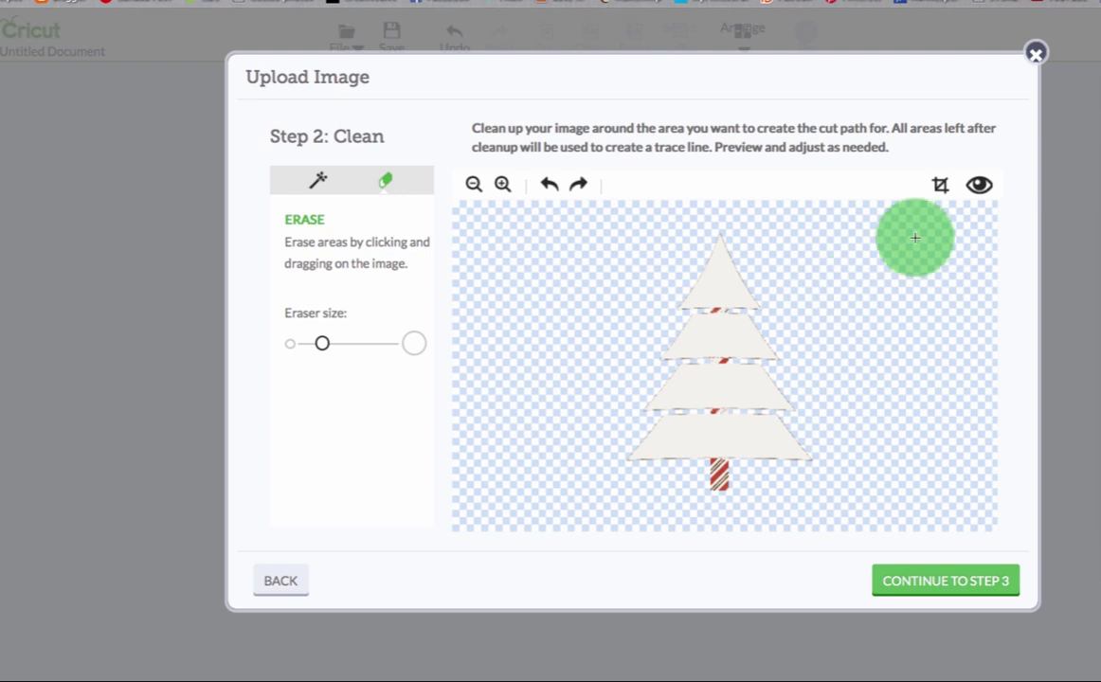
# - Zoom in to check the tree's cut outline, then save it with the original image preserved
pyautogui.click(980, 187)
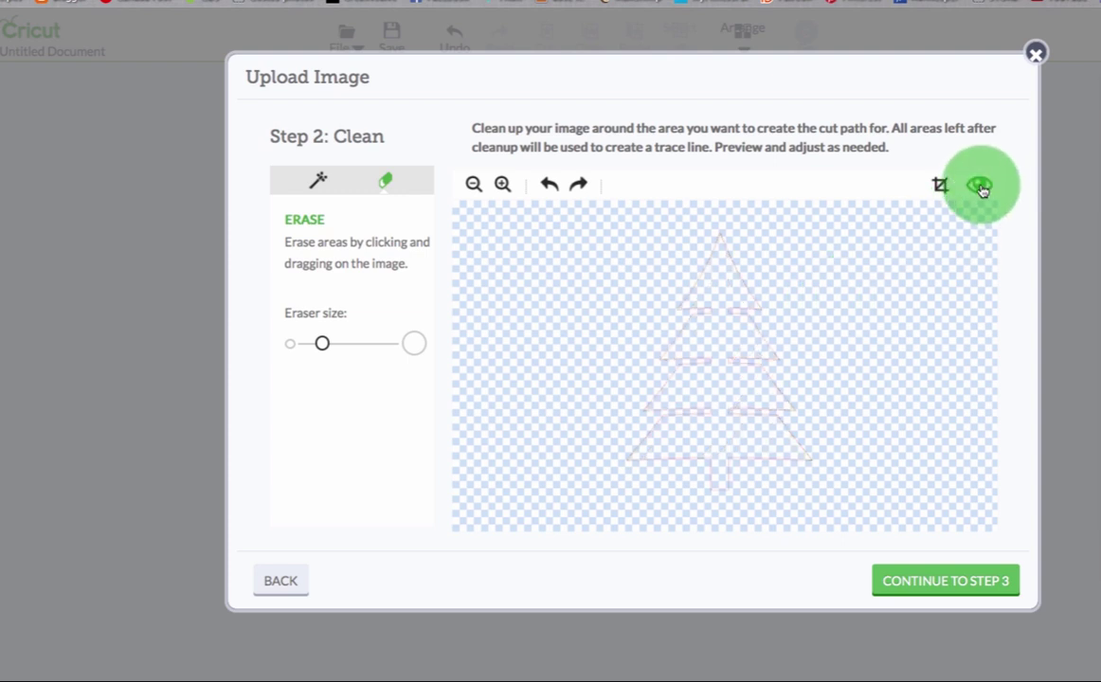
pyautogui.click(504, 185)
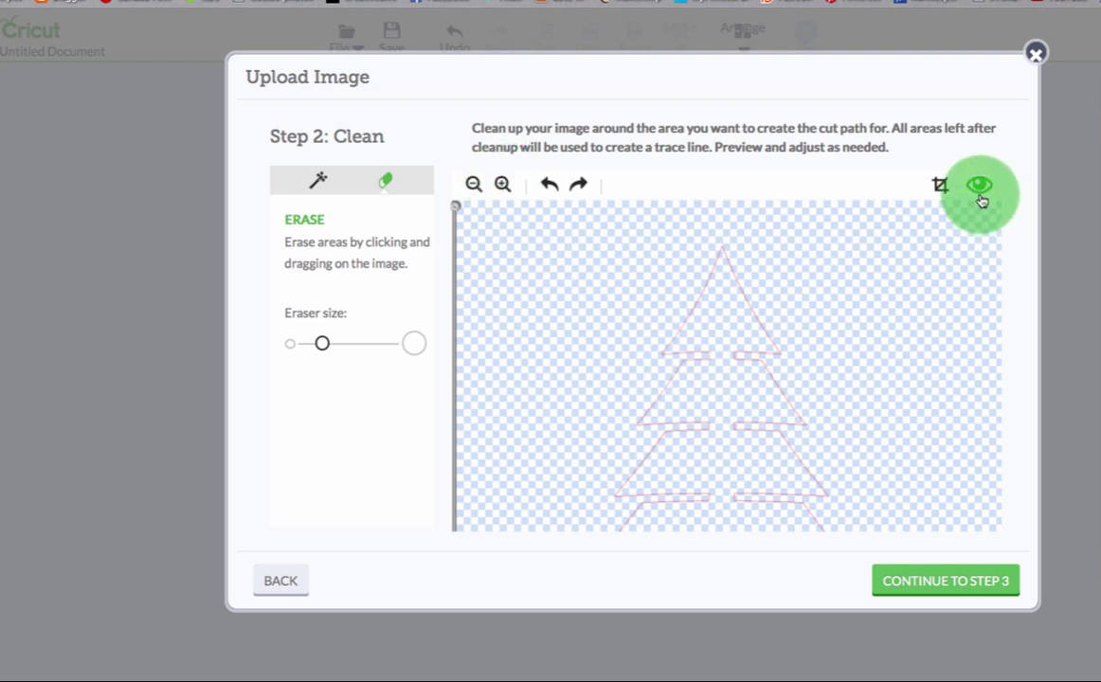
pyautogui.click(979, 186)
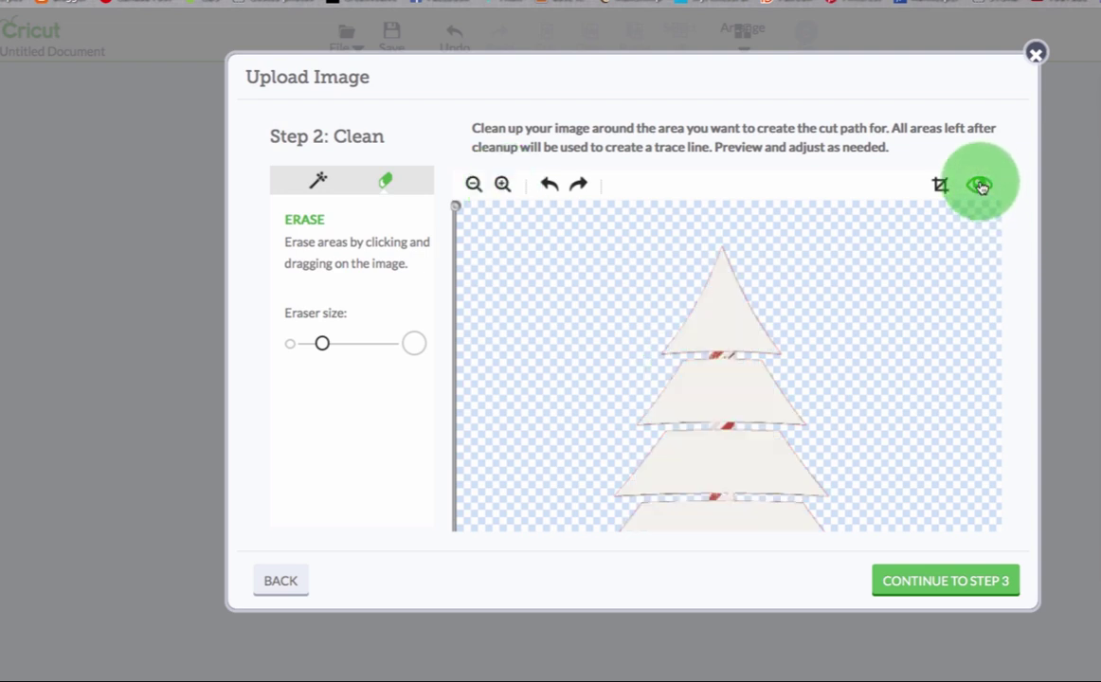
pyautogui.click(916, 585)
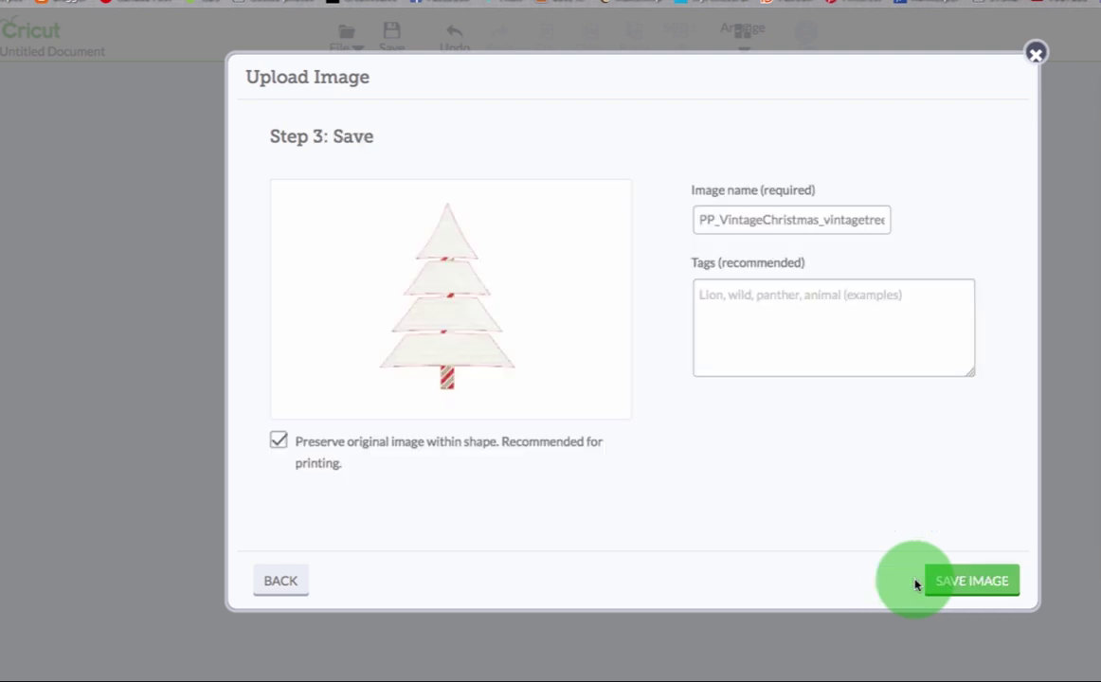
pyautogui.click(951, 584)
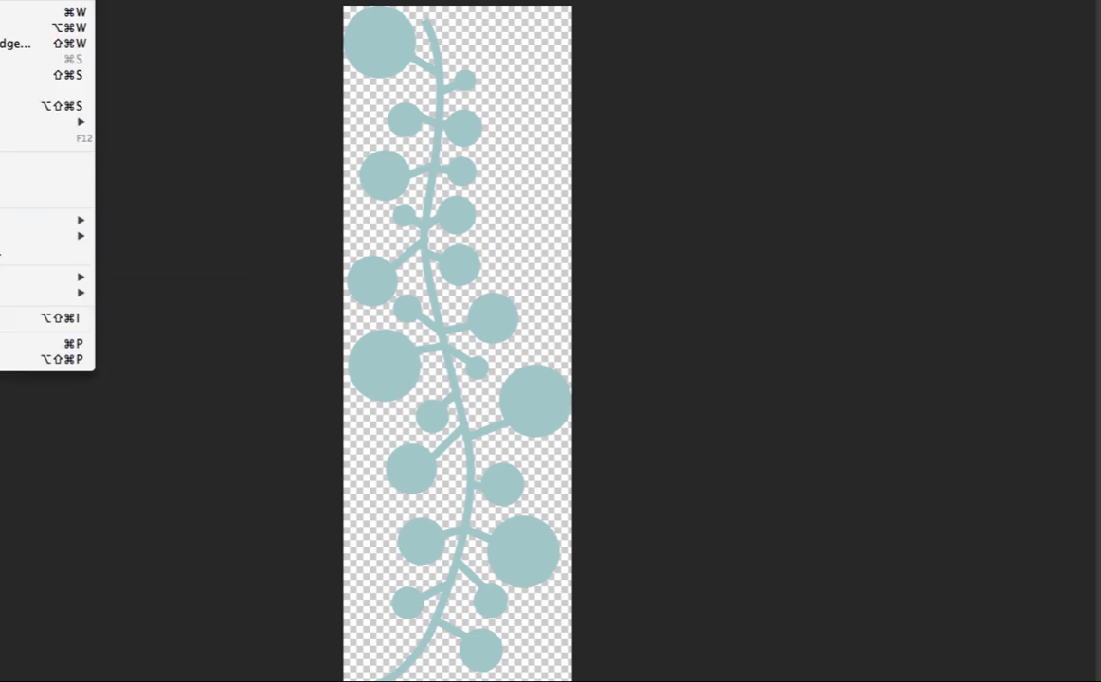
# - Open the File menu to save a copy of the teal vine element
pyautogui.click(48, 73)
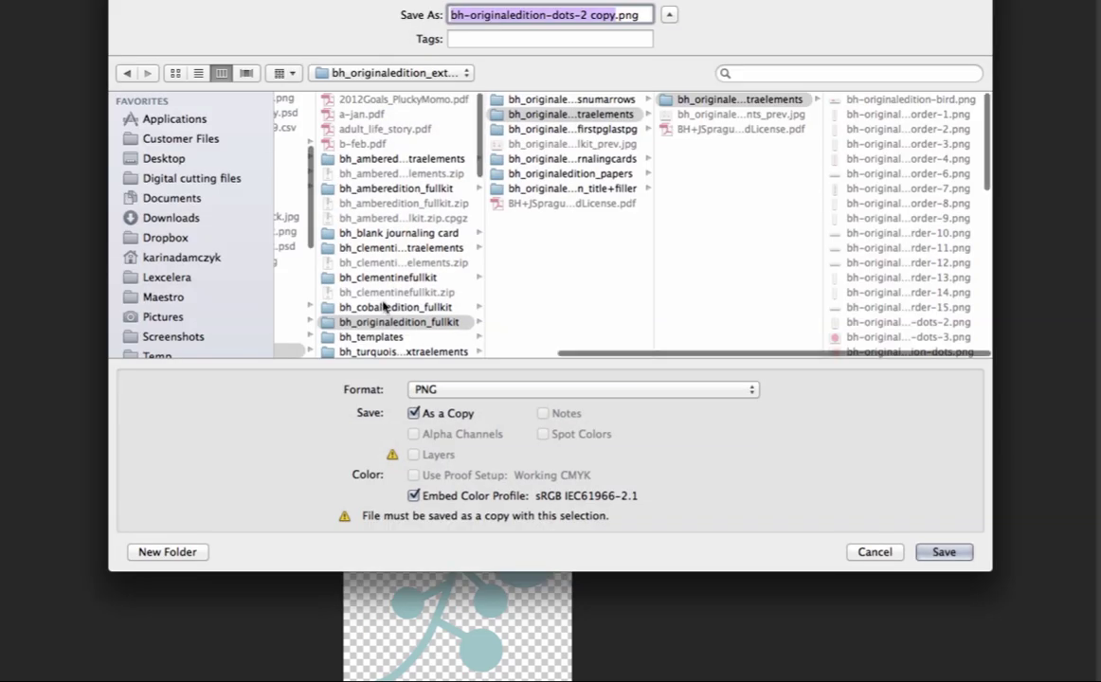
# - Save the vine as a JPEG copy at Maximum quality
pyautogui.click(541, 392)
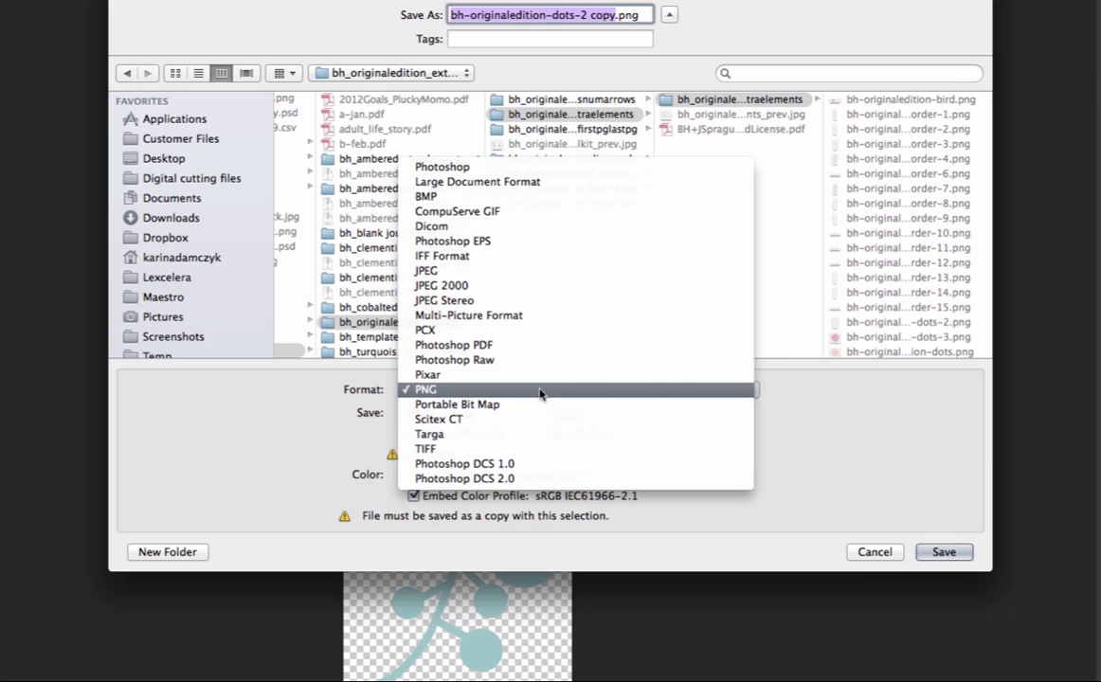
pyautogui.click(446, 271)
pyautogui.press('Return')
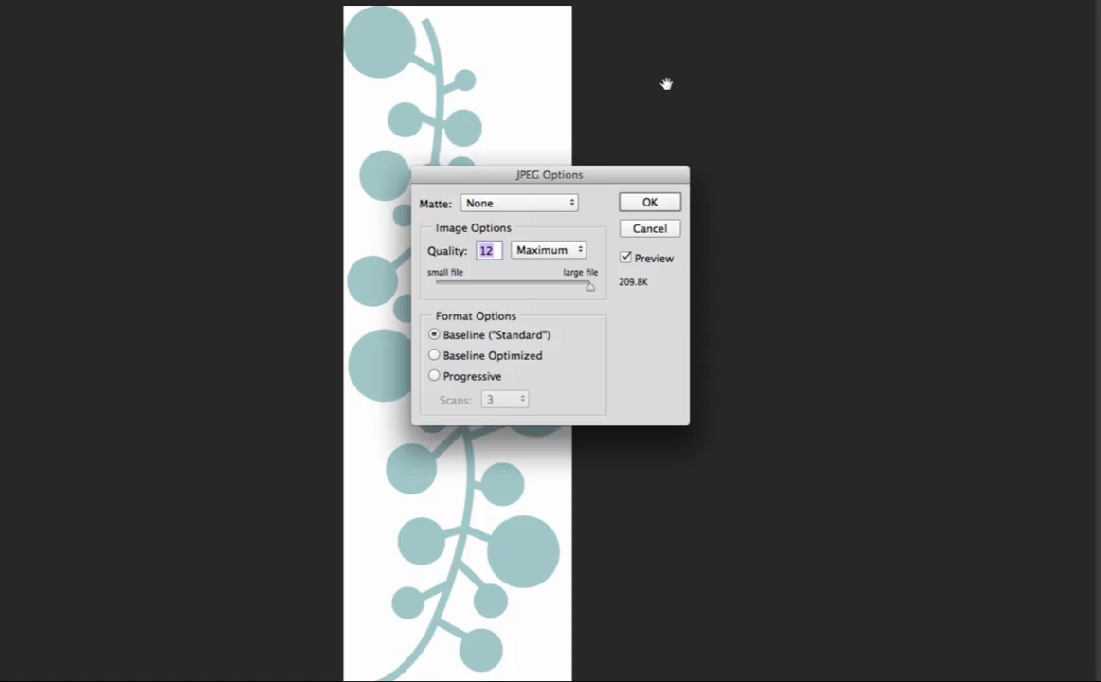
pyautogui.click(649, 203)
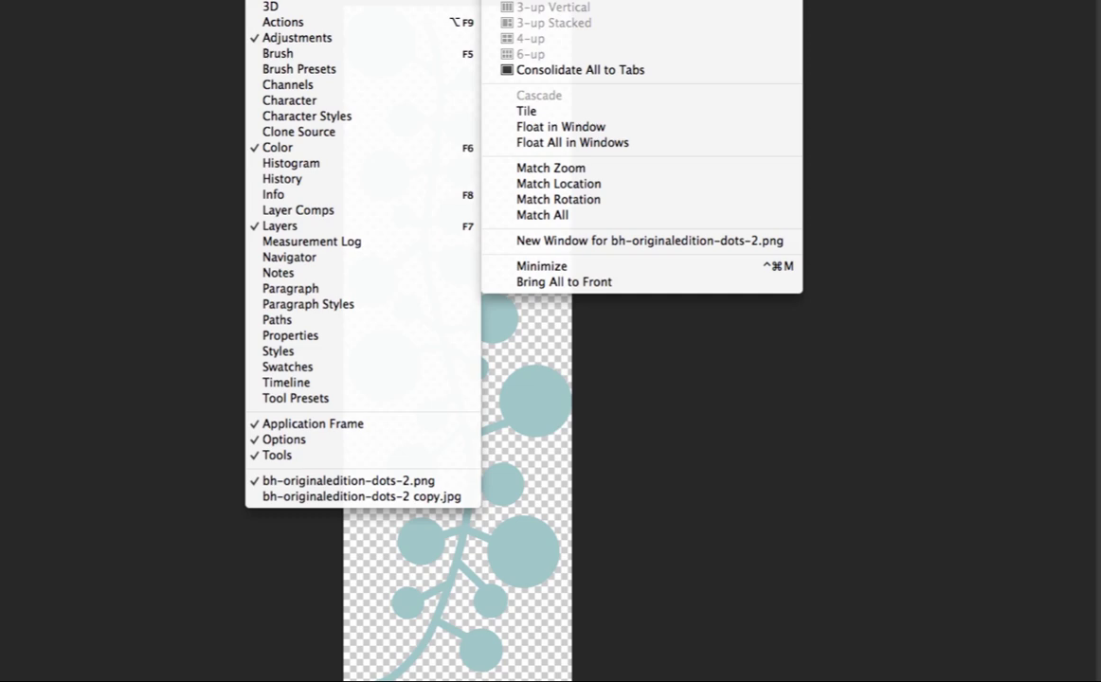
# - Tile the PNG and JPEG vine documents side by side
pyautogui.click(526, 111)
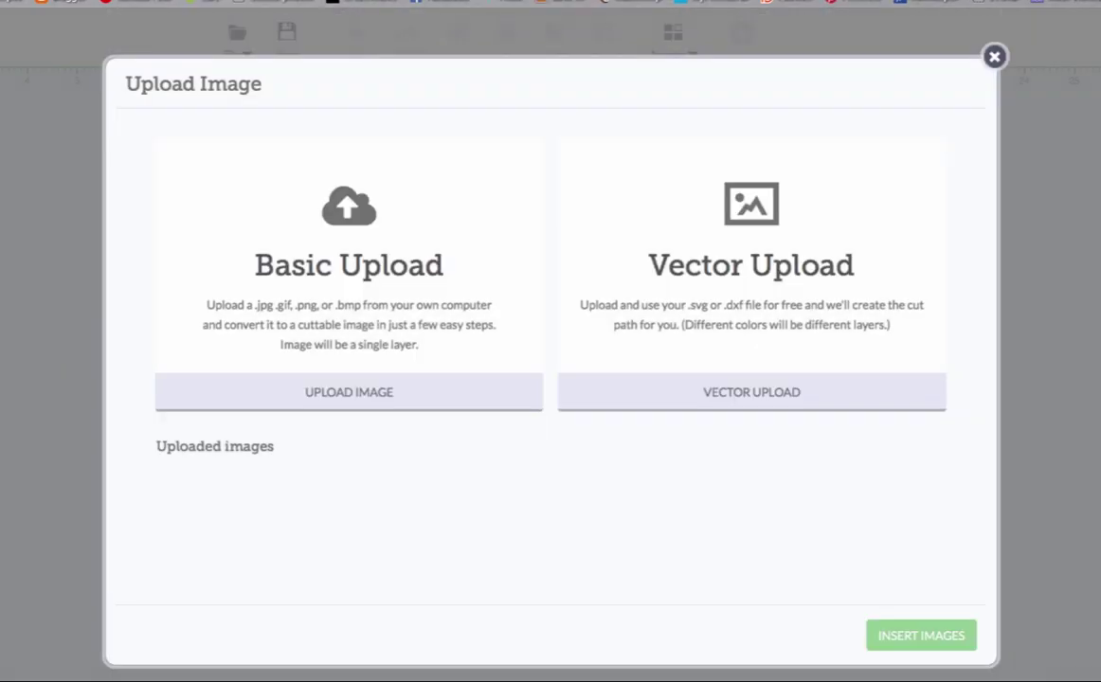
# - Start a basic upload and pick bh-originaledition-dots-2 copy.jpg from the kit's elements folder
pyautogui.click(345, 266)
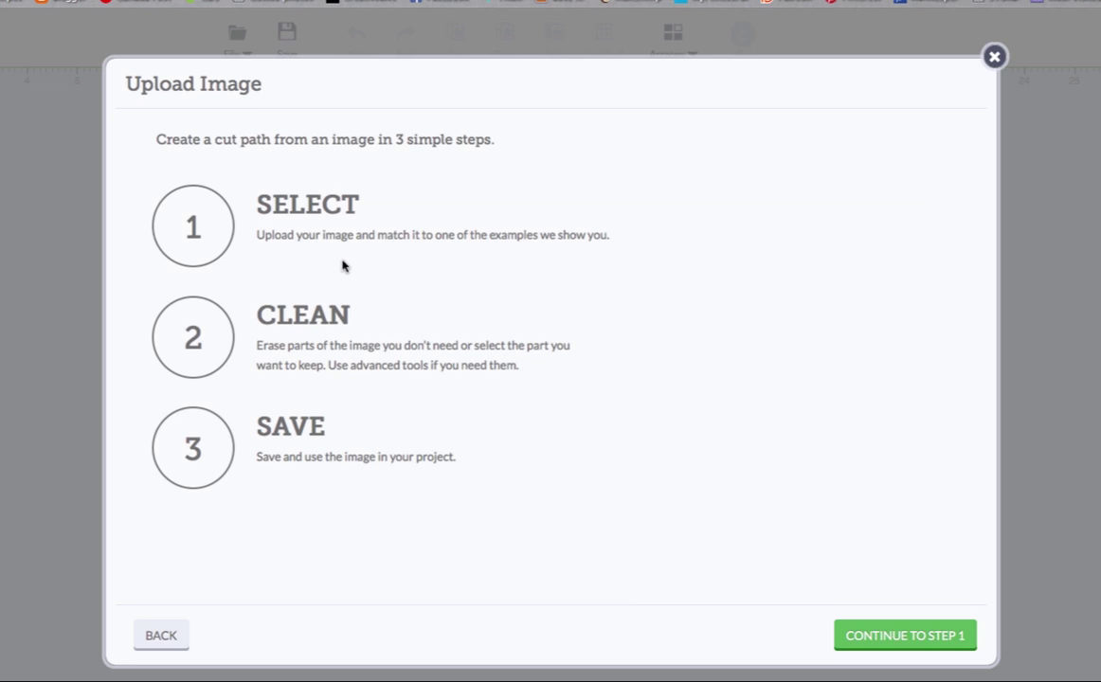
pyautogui.click(908, 638)
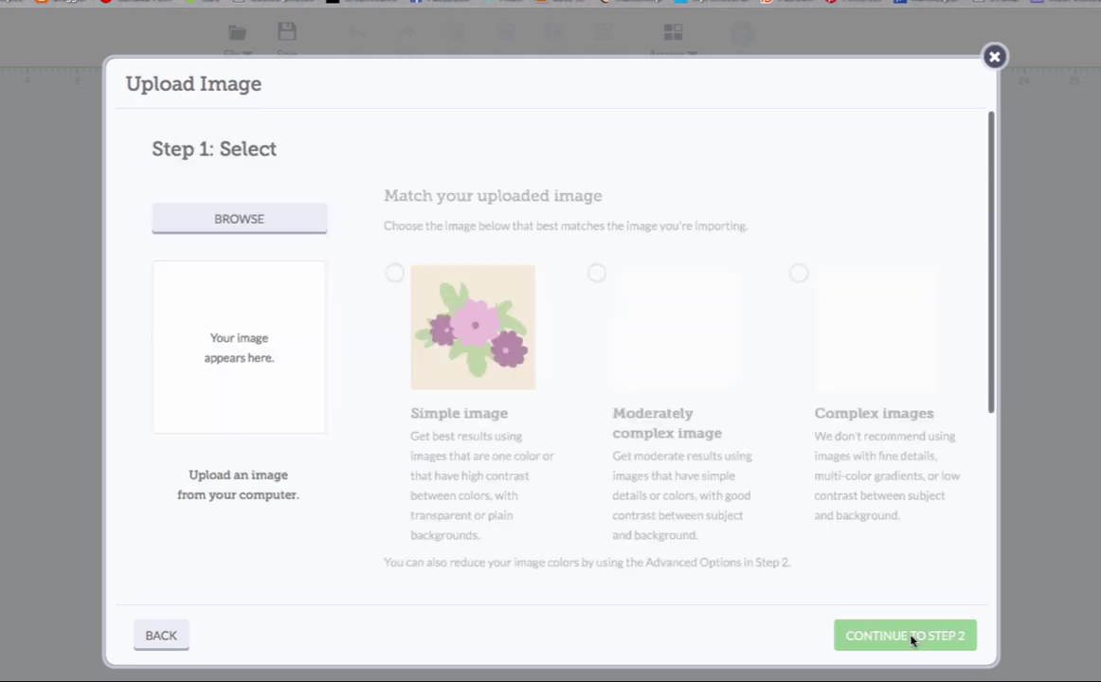
pyautogui.click(187, 219)
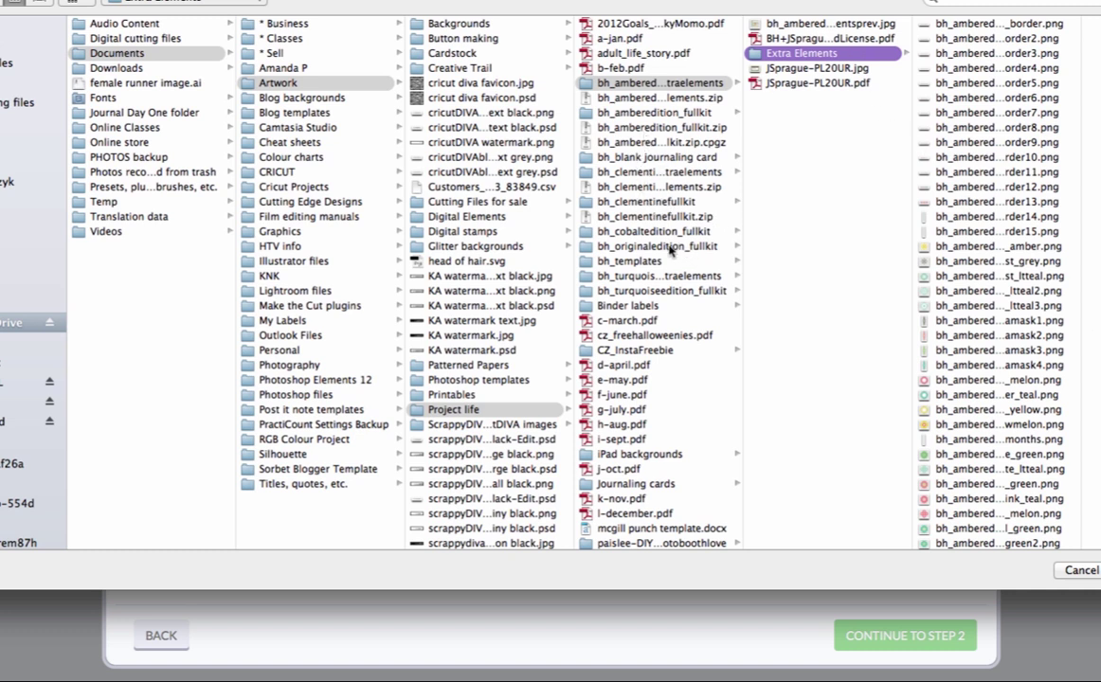
pyautogui.click(668, 245)
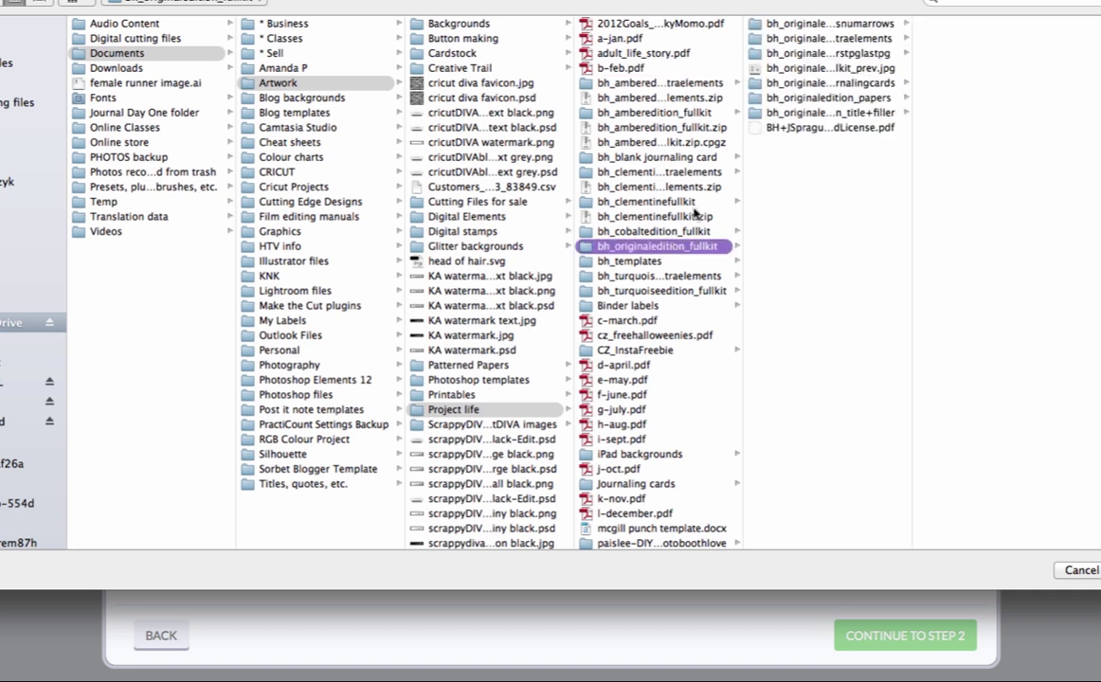
pyautogui.click(857, 40)
pyautogui.click(910, 27)
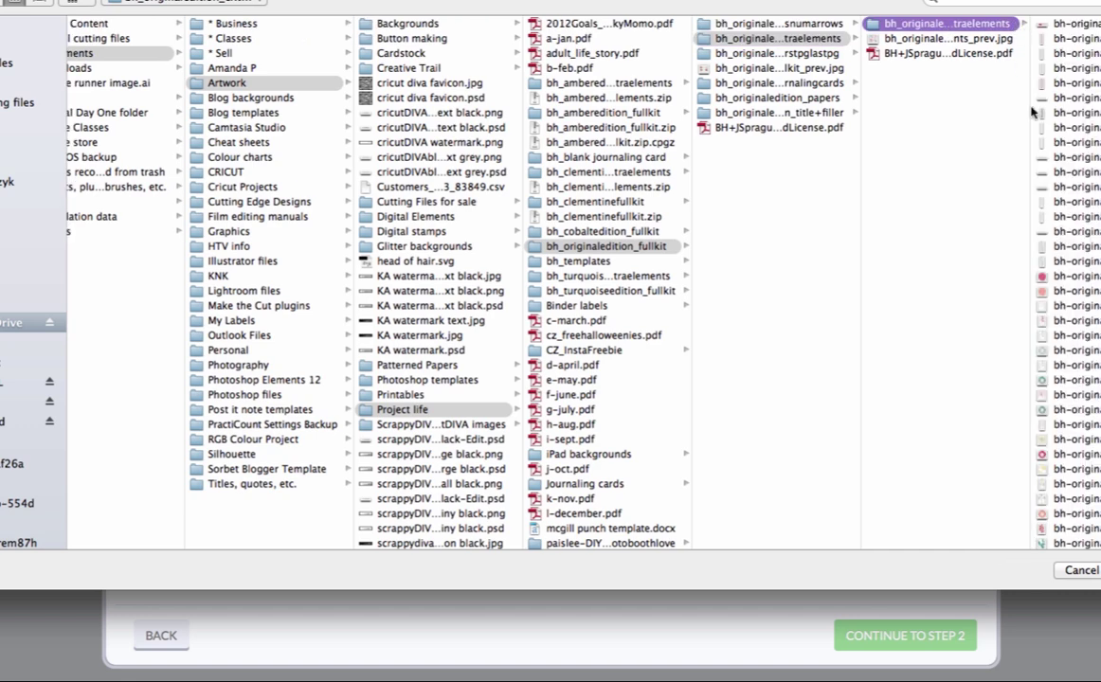
pyautogui.click(1071, 246)
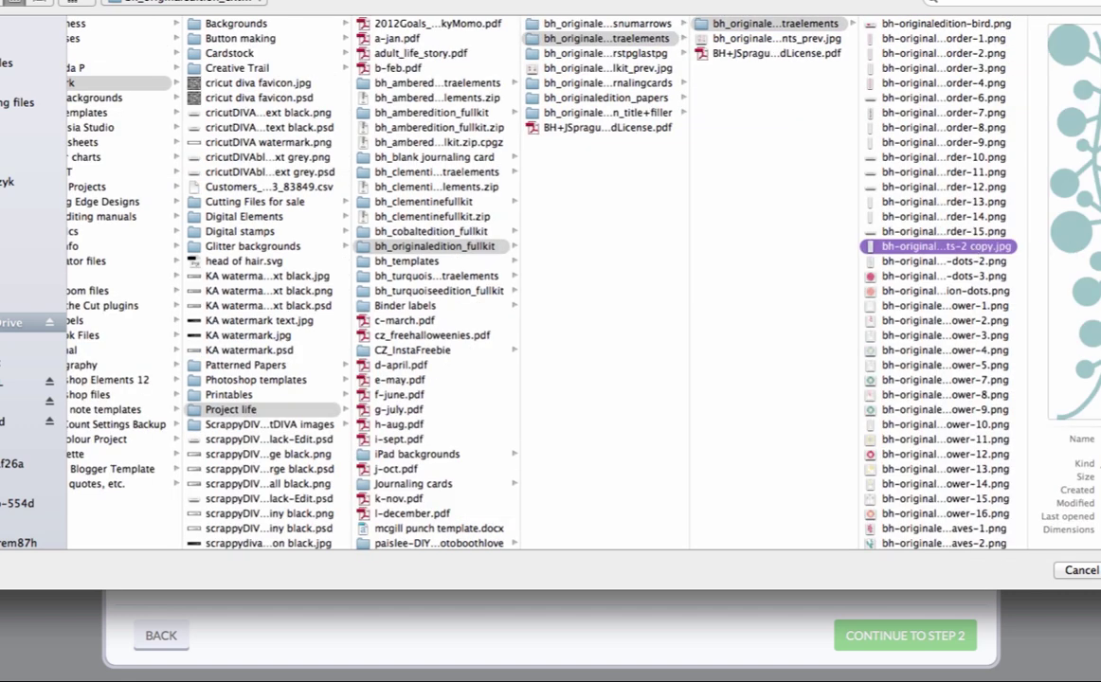
pyautogui.press('Return')
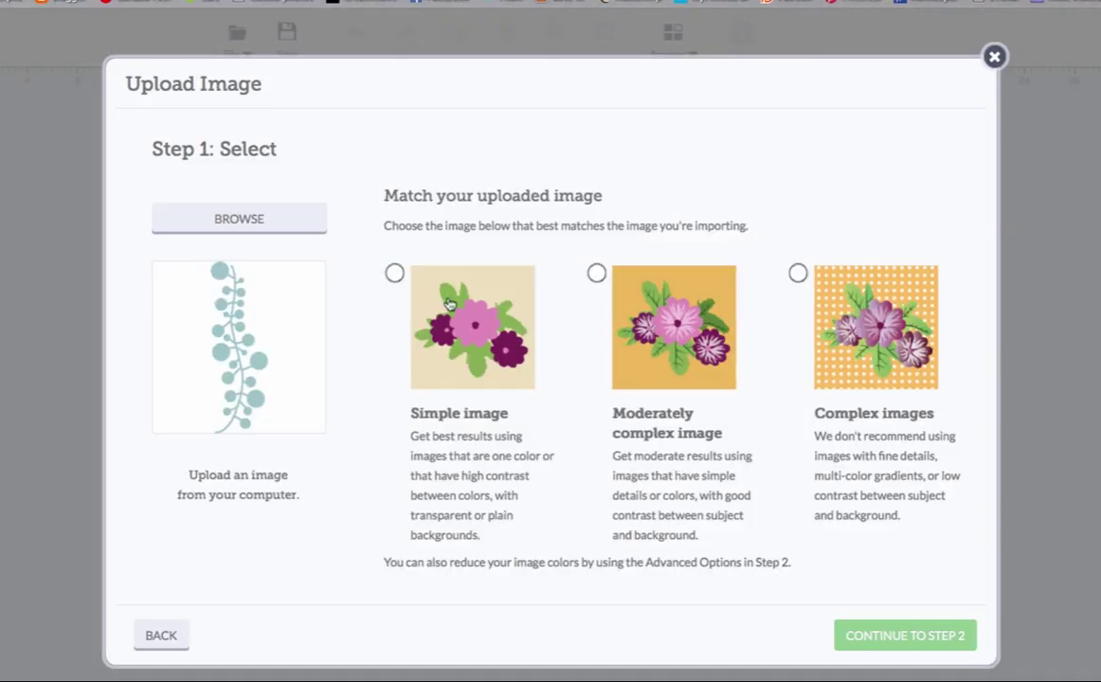
# - Mark the JPEG vine as simple, remove both white background strips, and save it
pyautogui.click(395, 274)
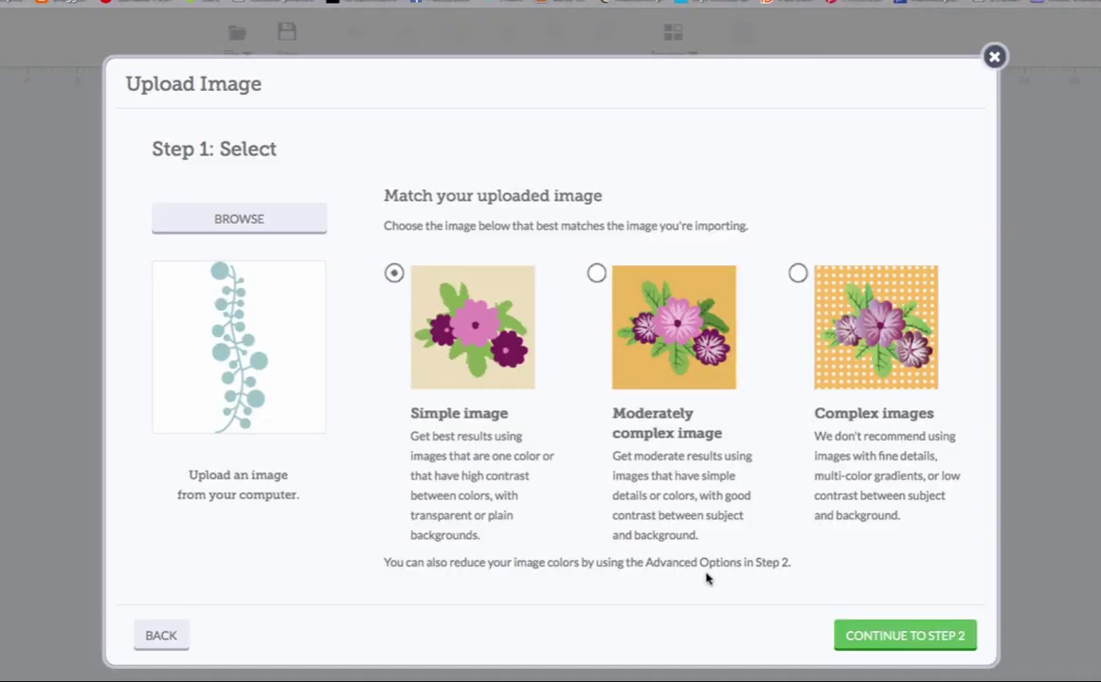
pyautogui.click(929, 642)
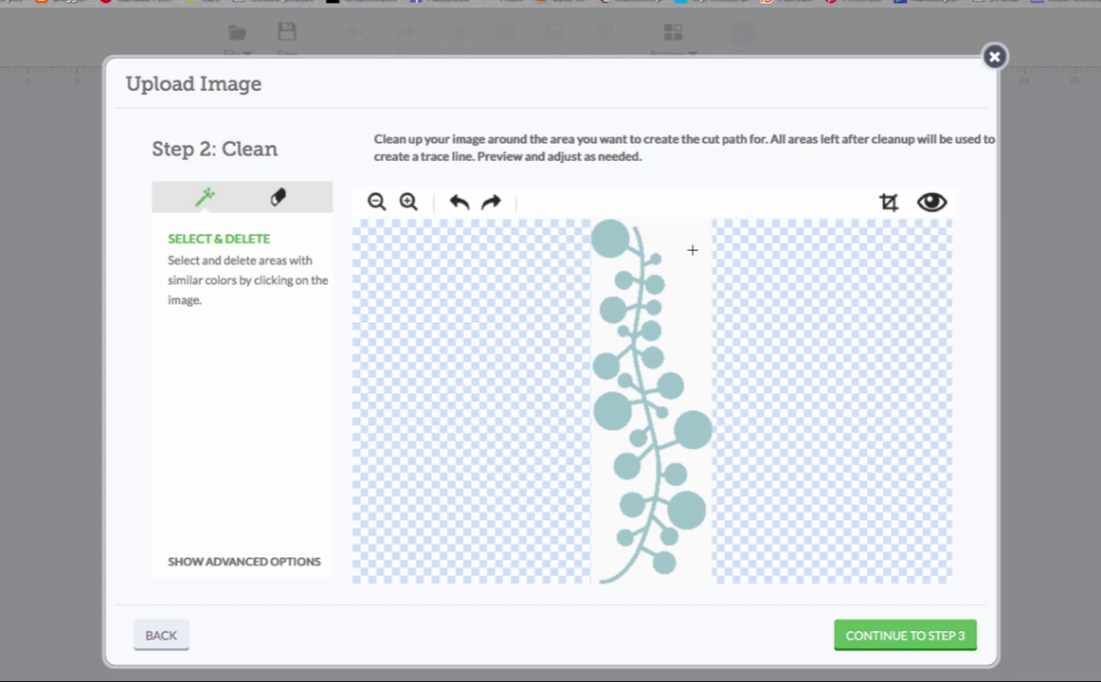
pyautogui.click(692, 249)
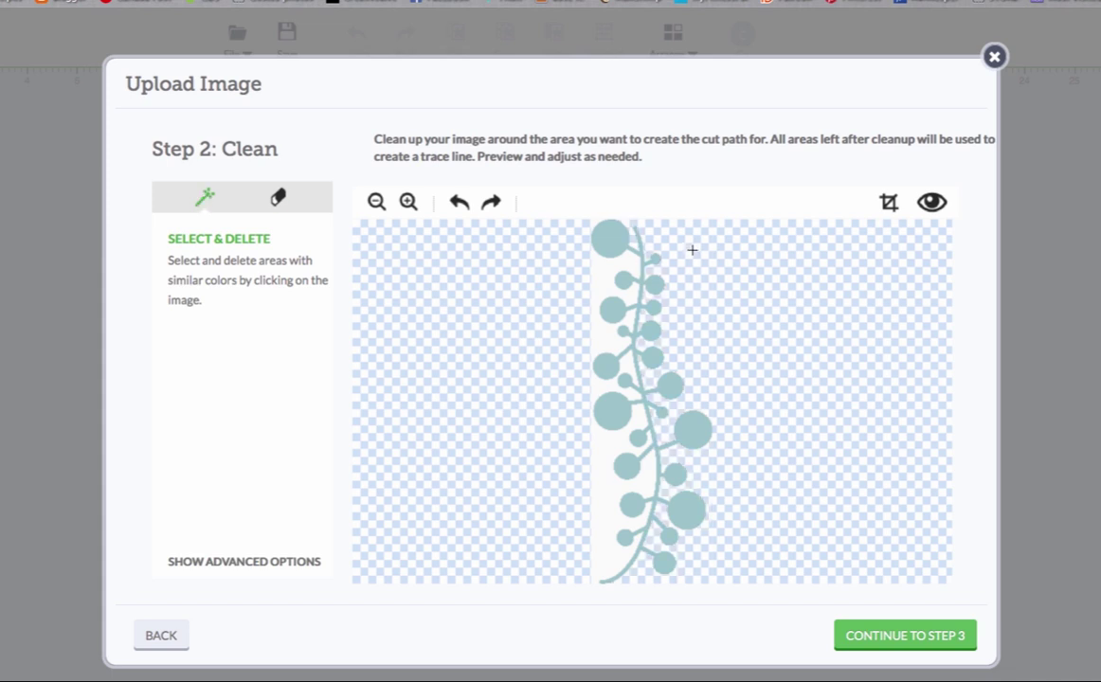
pyautogui.click(606, 266)
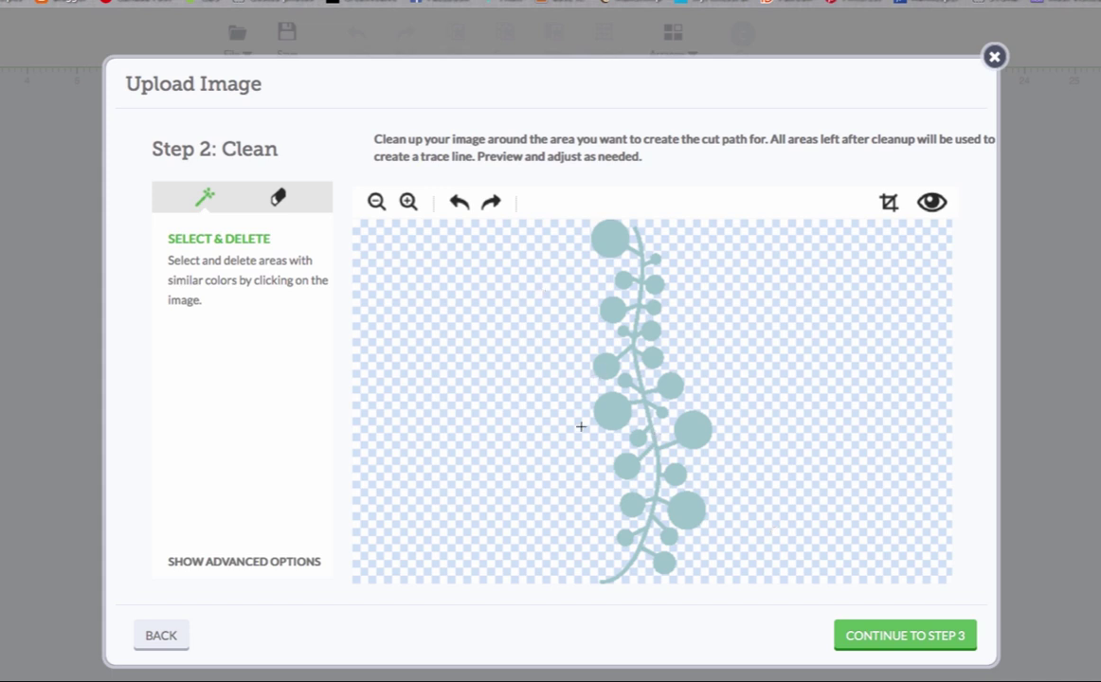
pyautogui.click(926, 638)
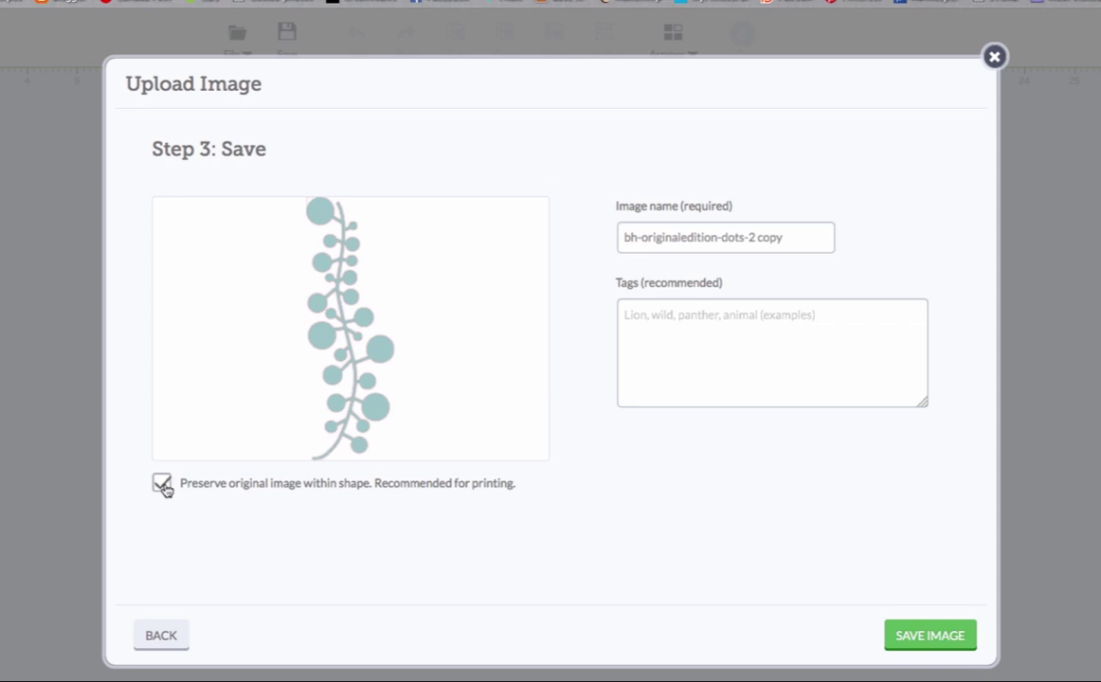
pyautogui.click(917, 634)
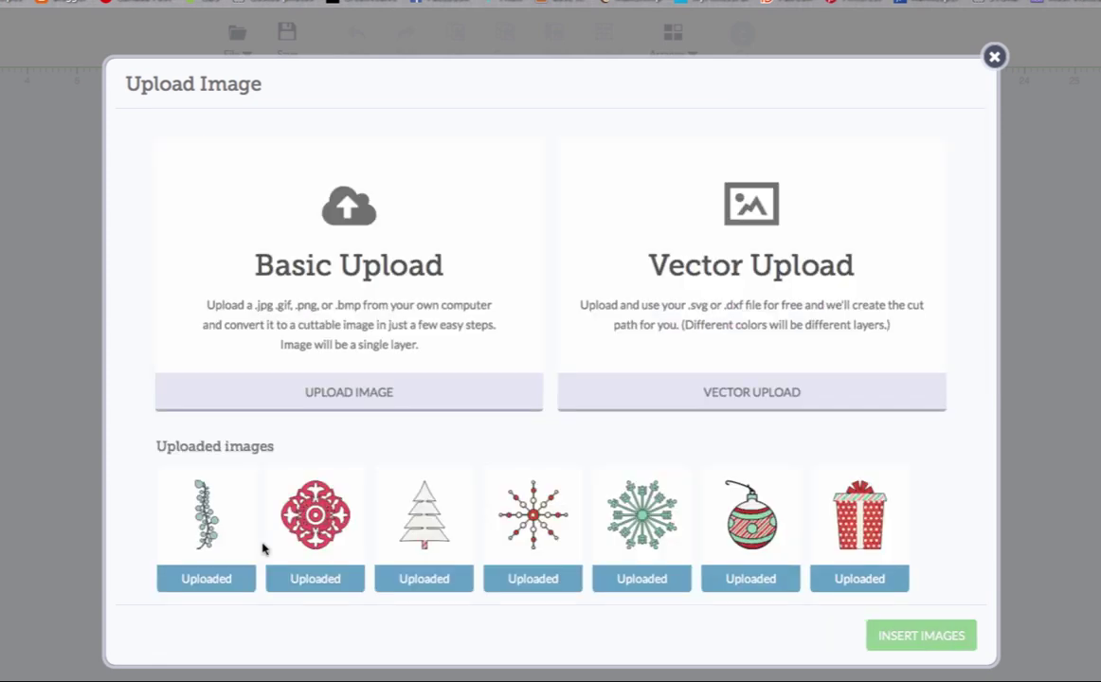
# - Start another basic upload and select bh-originaledition-dots-2.png from the elements folder
pyautogui.click(317, 393)
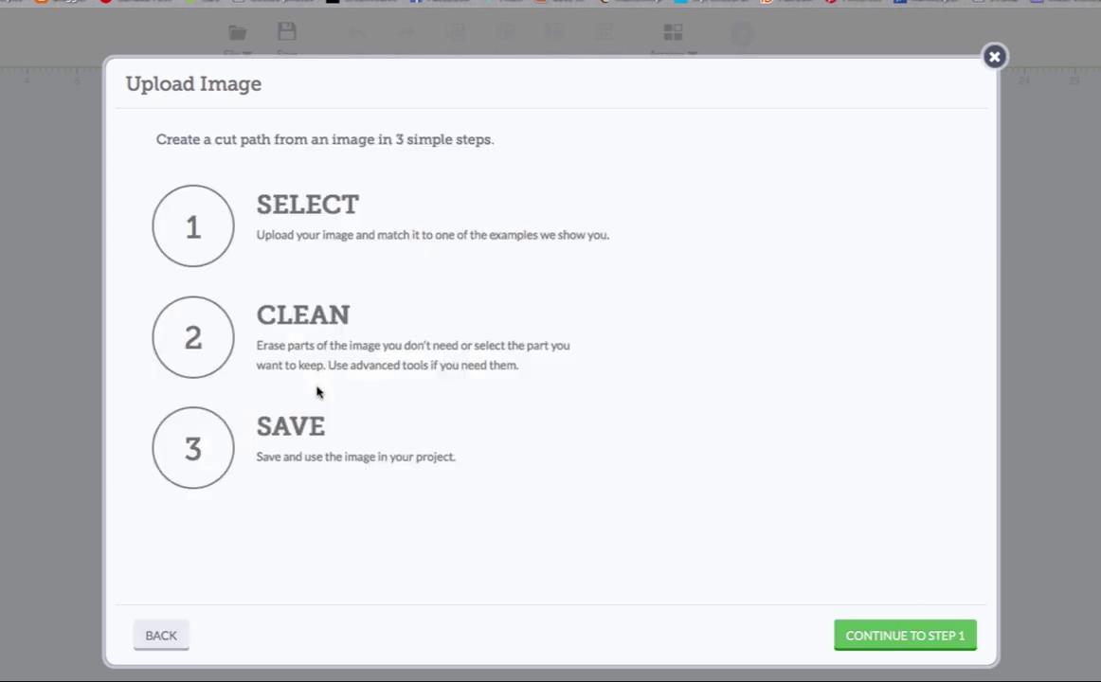
pyautogui.click(905, 637)
pyautogui.click(266, 227)
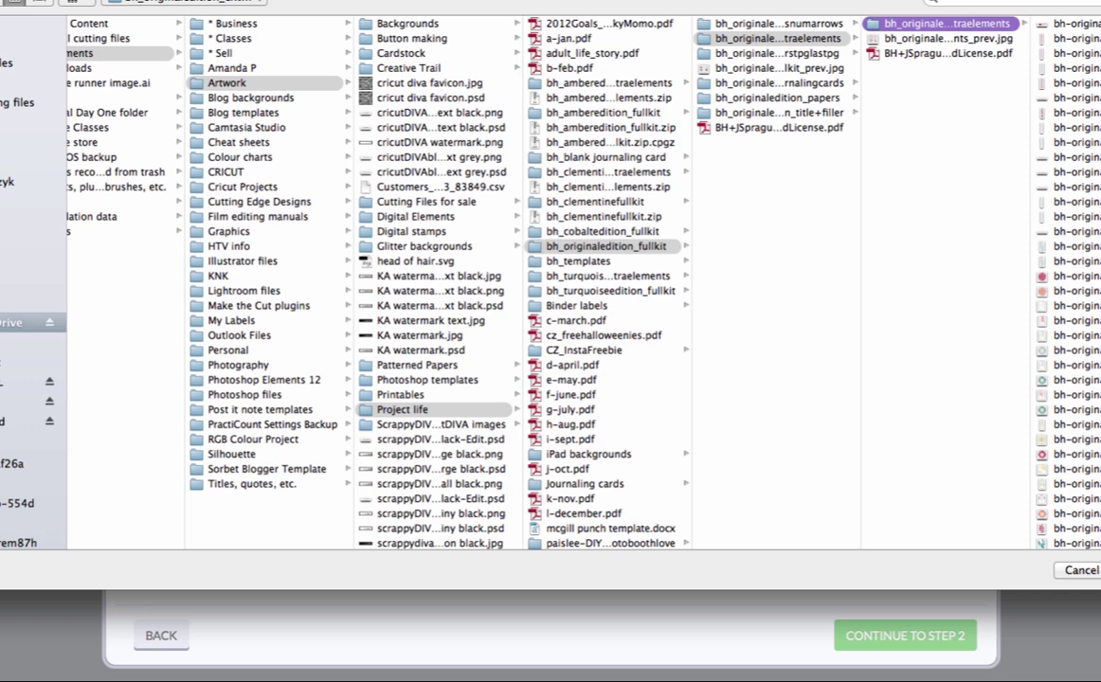
pyautogui.hscroll(3, 962, 254)
pyautogui.click(963, 276)
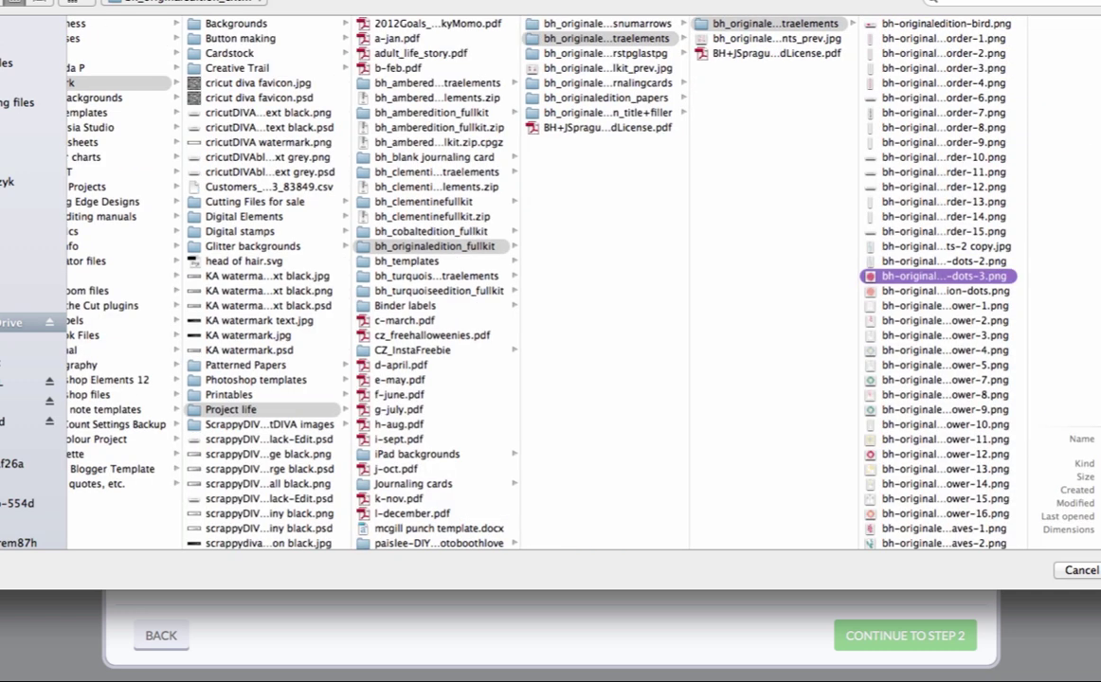
pyautogui.press('Up')
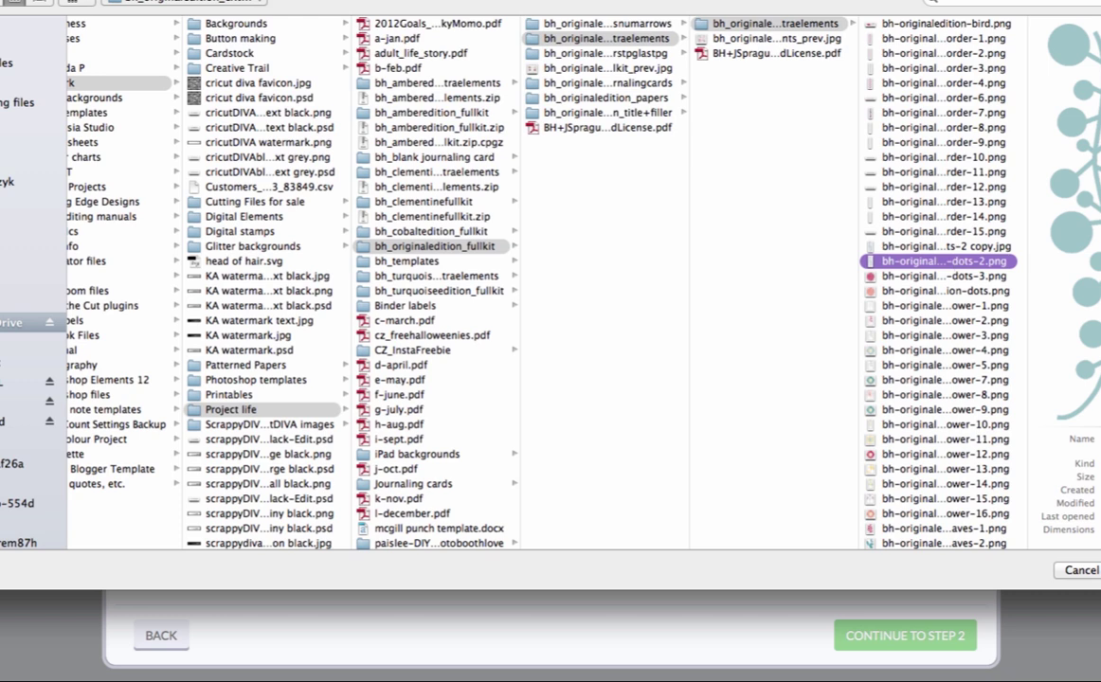
pyautogui.press('Return')
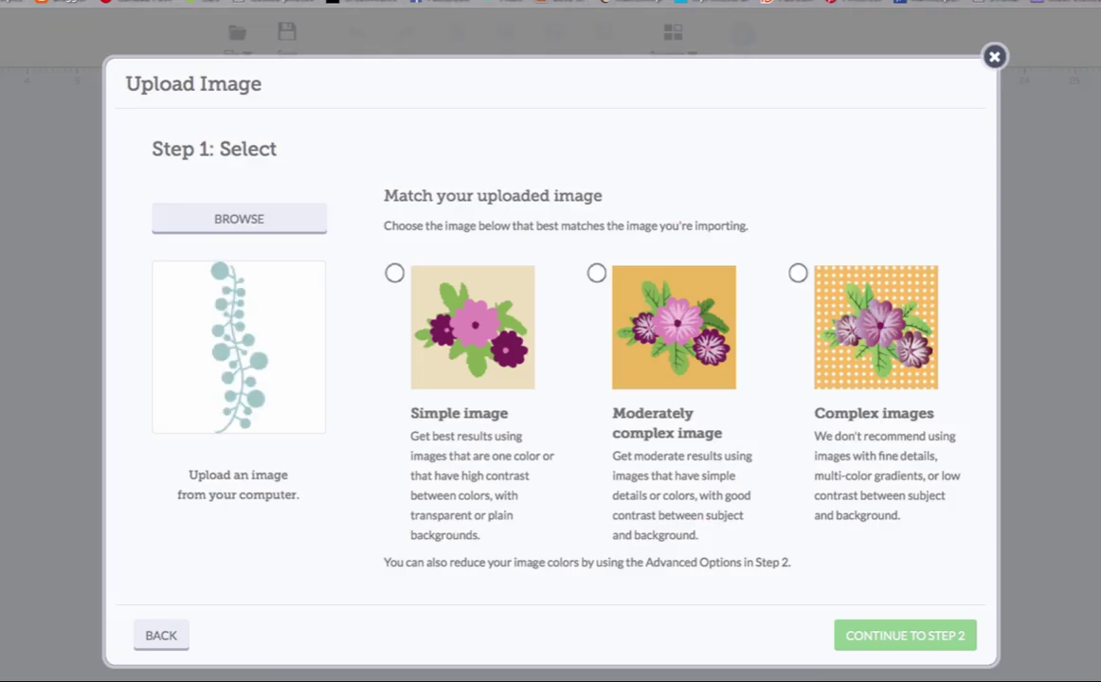
# - Mark the PNG vine as a simple image and save it with no cleanup
pyautogui.click(395, 277)
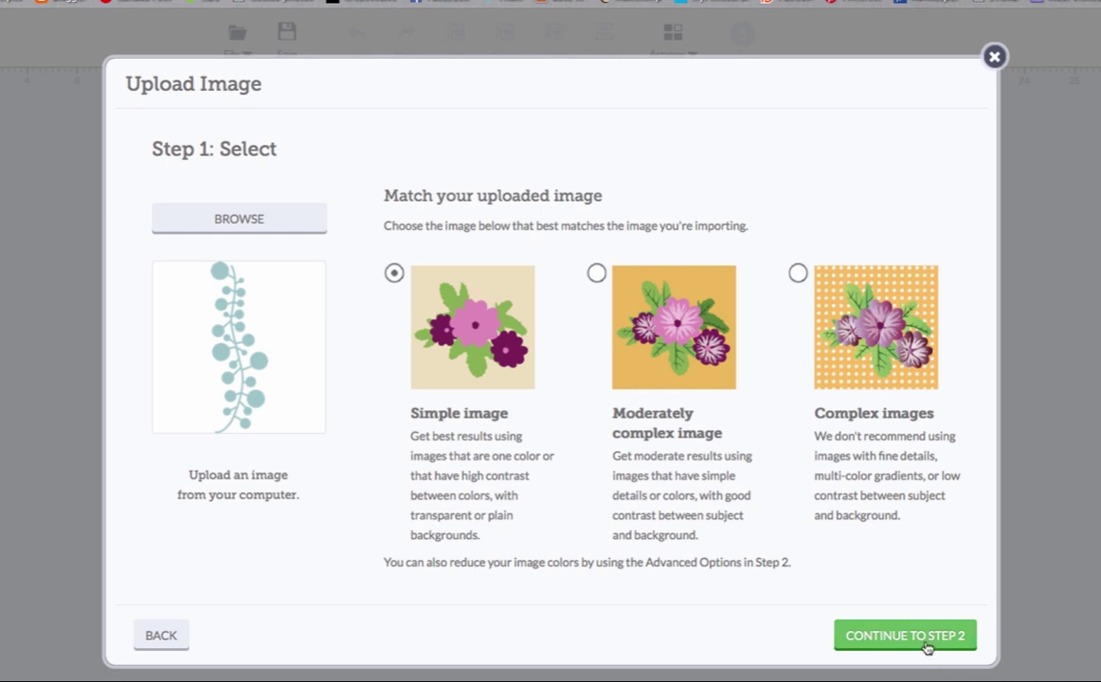
pyautogui.click(928, 640)
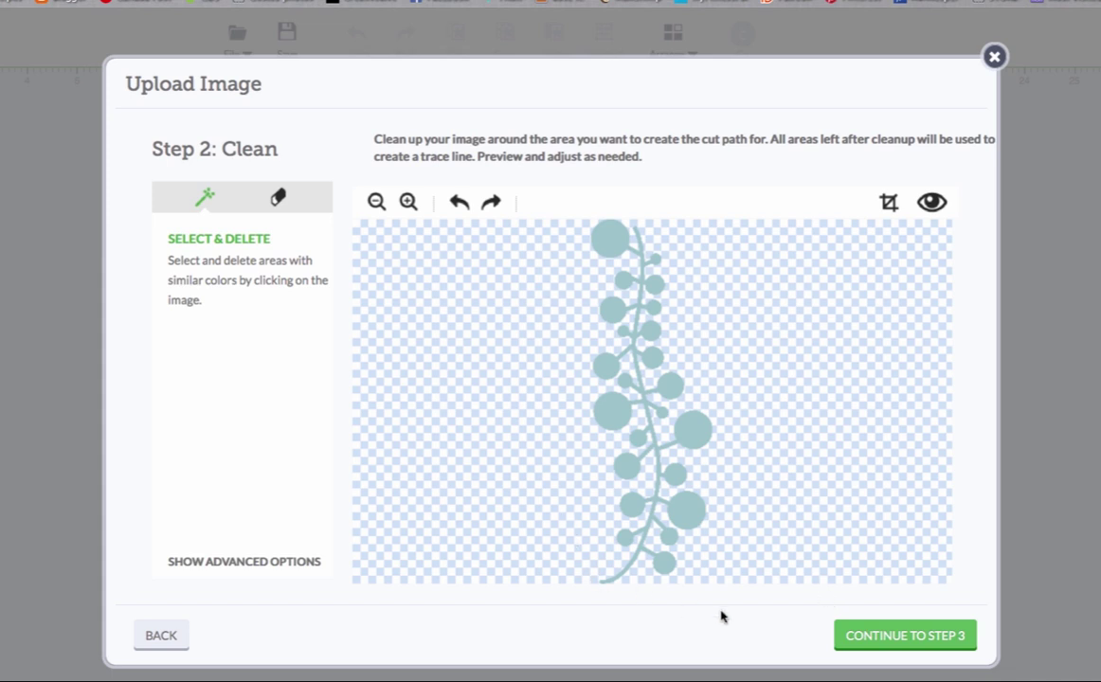
pyautogui.click(882, 636)
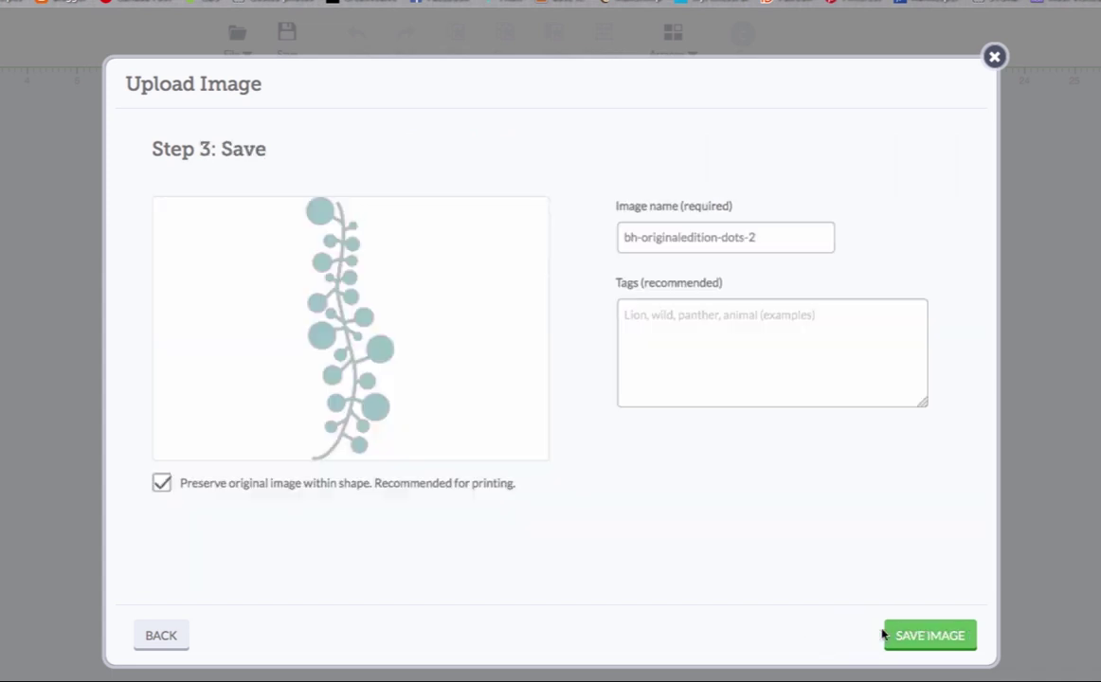
pyautogui.click(900, 637)
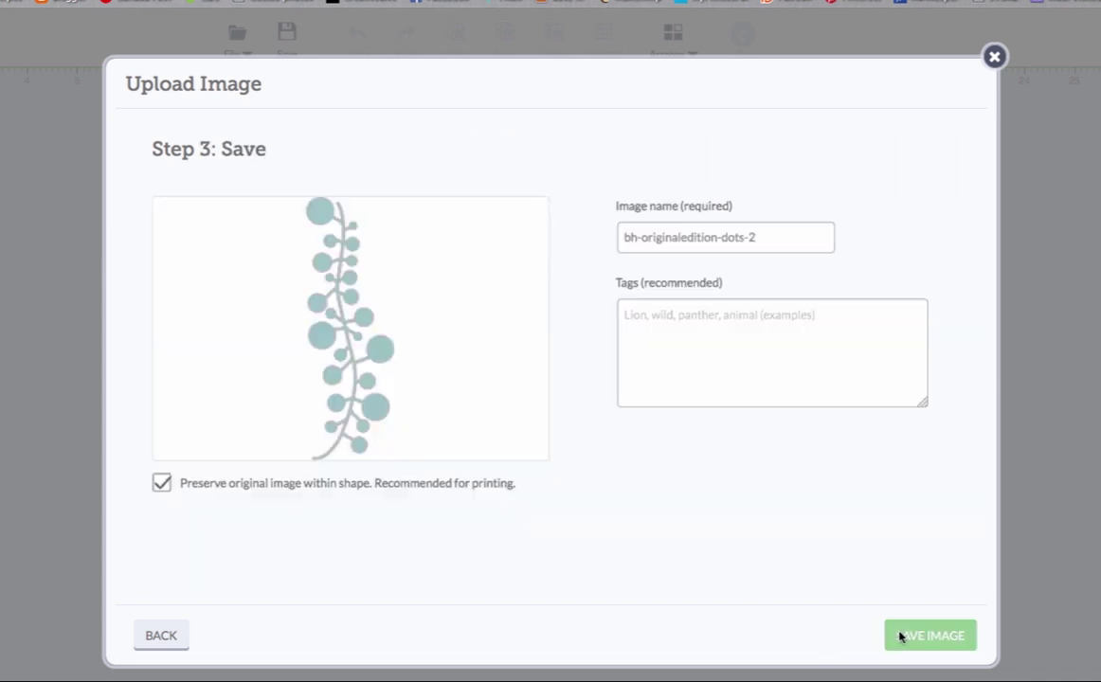